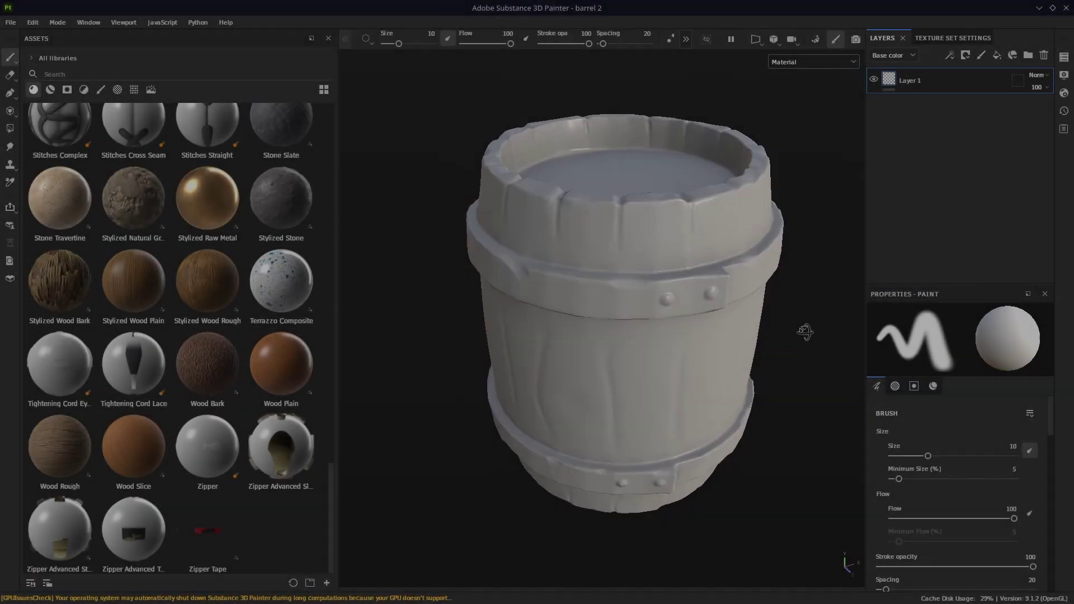
Check the barrel's mesh wireframe with the Polygon Fill tool and return to the Paint tool
{"action": "mouse_move", "coordinate": [805, 332]}
{"action": "left_mouse_down", "text": "alt"}
{"action": "mouse_move", "coordinate": [784, 305]}
{"action": "mouse_move", "coordinate": [817, 288]}
{"action": "mouse_move", "coordinate": [832, 319]}
{"action": "mouse_move", "coordinate": [784, 330]}
{"action": "mouse_move", "coordinate": [807, 278]}
{"action": "mouse_move", "coordinate": [827, 302]}
{"action": "mouse_move", "coordinate": [817, 317]}
{"action": "left_mouse_up", "text": "alt"}
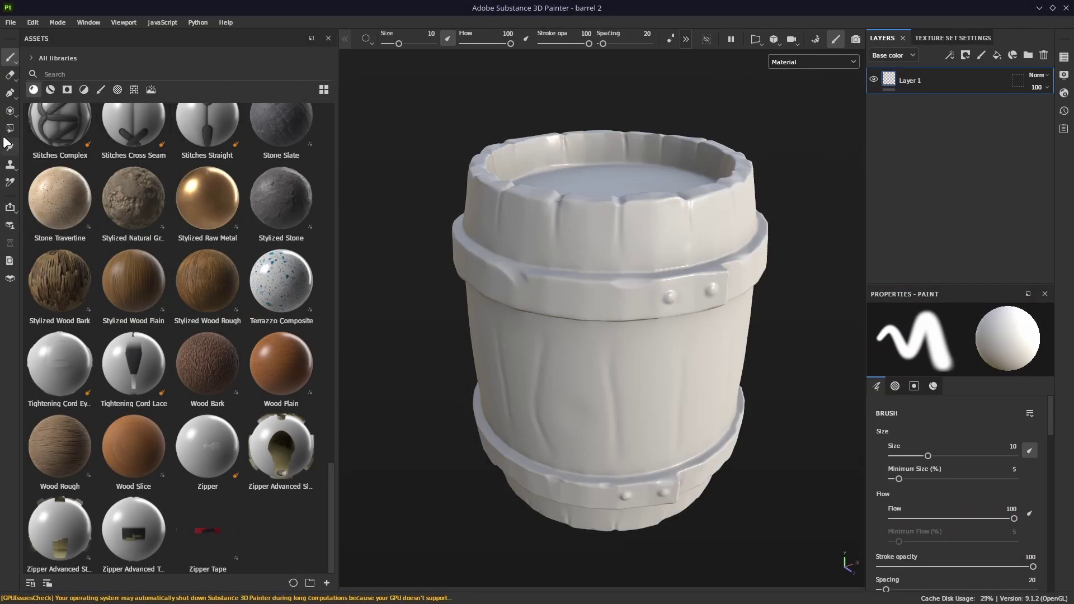
{"action": "left_click", "coordinate": [9, 128]}
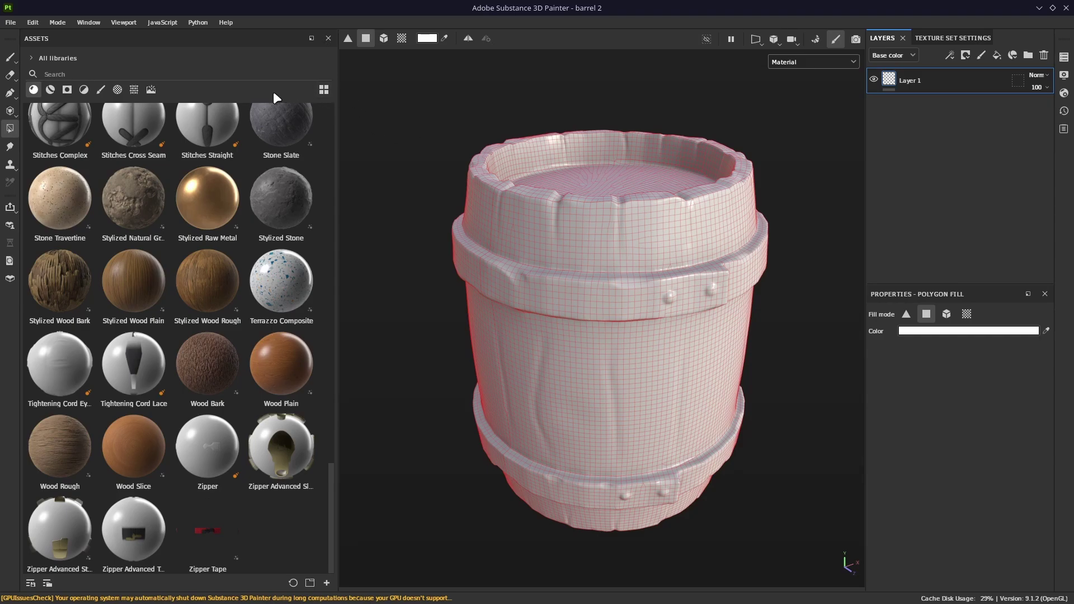
{"action": "left_click", "coordinate": [9, 57]}
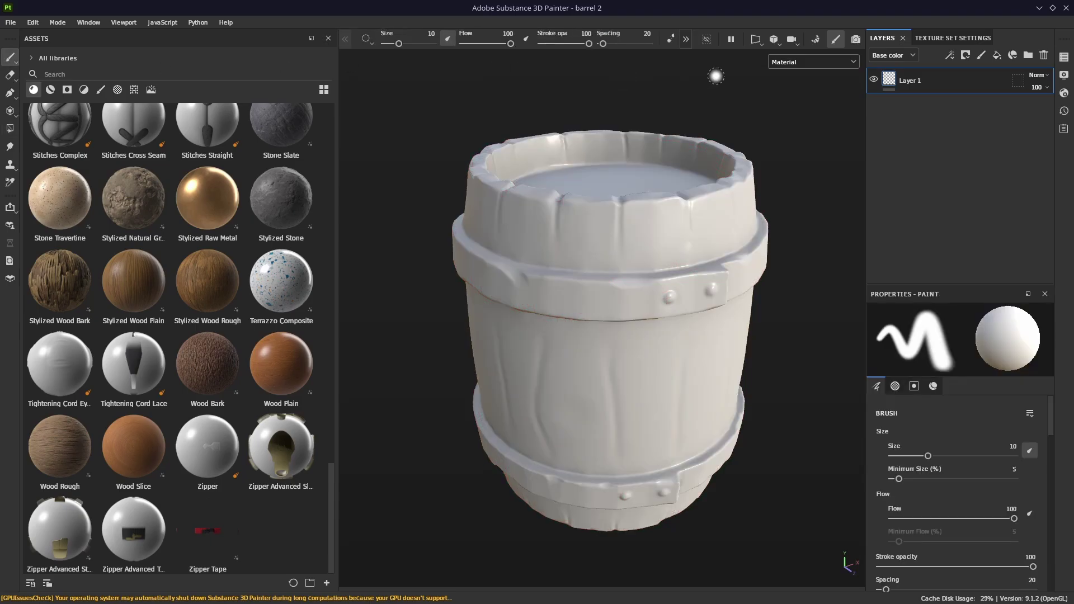
Examine the barrel in the Normal+Height+Mesh display and switch back to the Material display
{"action": "left_click", "coordinate": [804, 59]}
{"action": "left_click", "coordinate": [811, 166]}
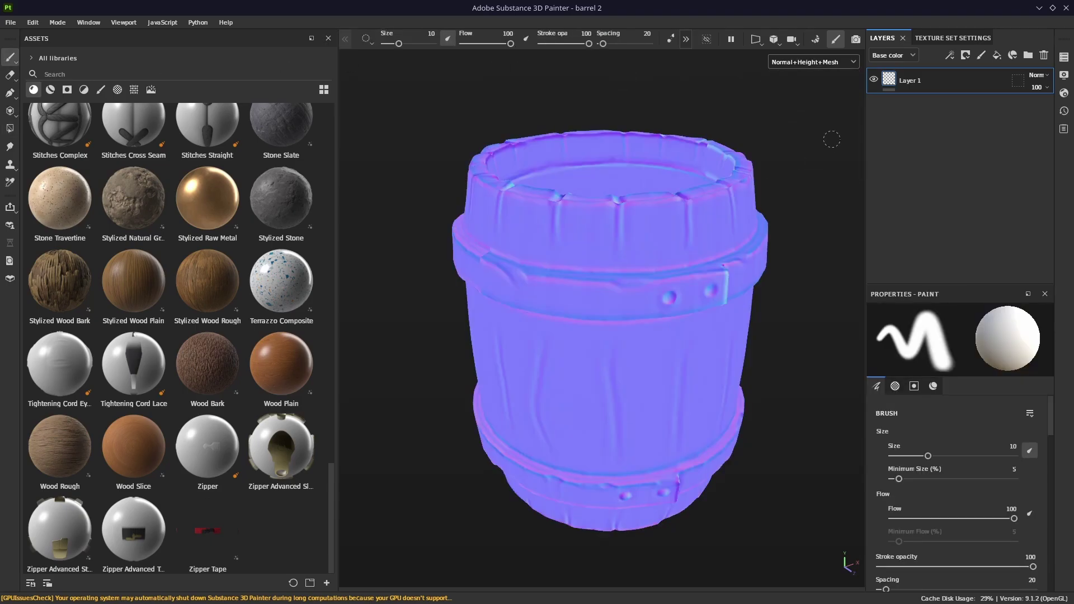
{"action": "left_click", "coordinate": [820, 63]}
{"action": "left_click", "coordinate": [821, 154]}
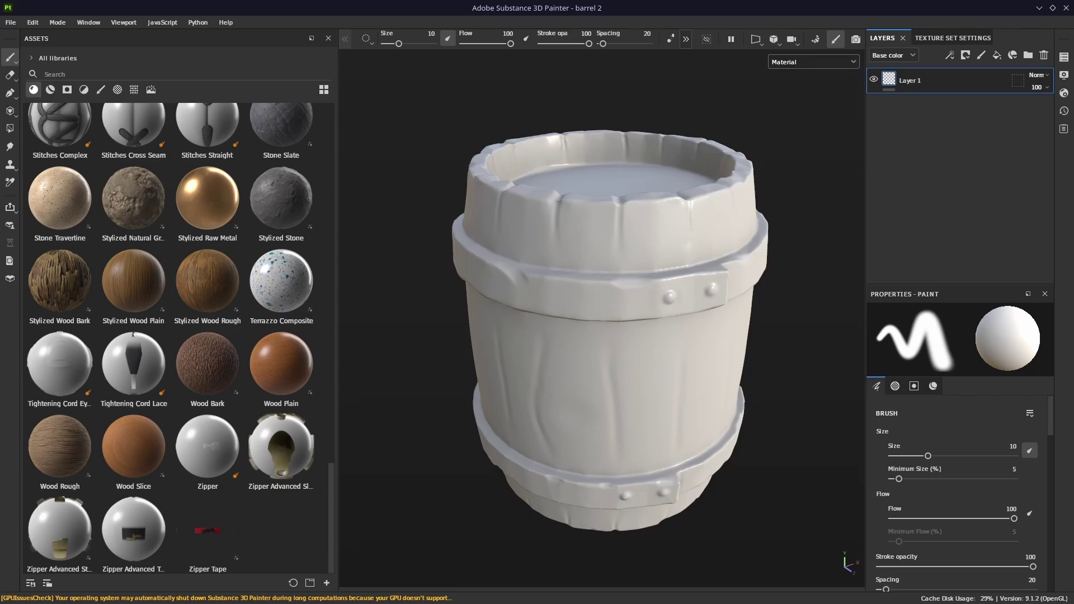
Apply the Wood Rough material to the whole barrel with Normal Intensity 0.45 and Height Range 0.07
{"action": "left_click_drag", "start_coordinate": [59, 447], "coordinate": [600, 274]}
{"action": "left_click_drag", "start_coordinate": [914, 169], "coordinate": [924, 118]}
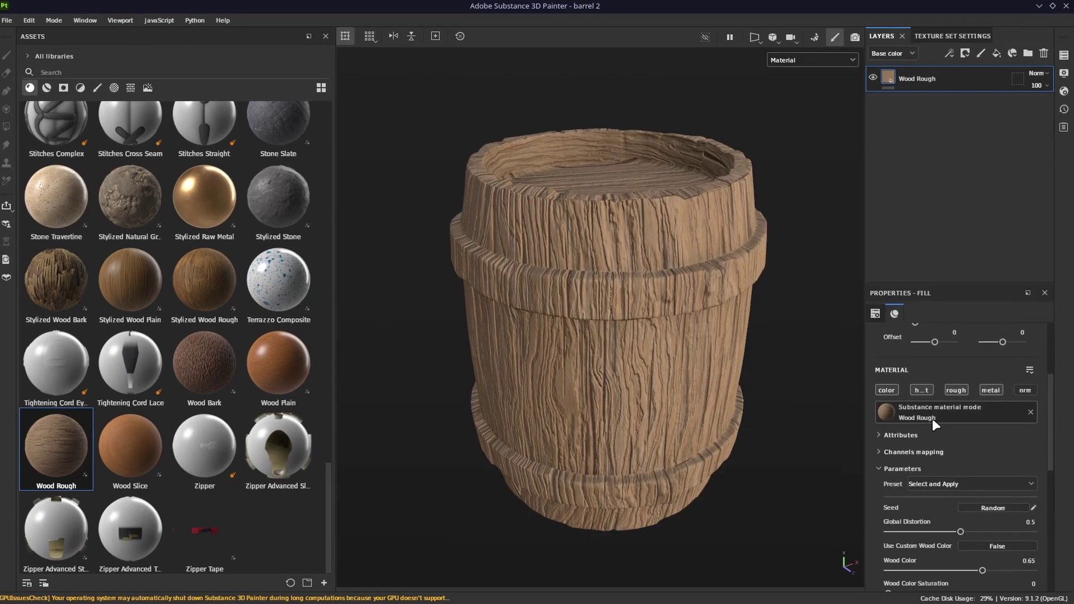
{"action": "scroll", "coordinate": [932, 418], "scroll_direction": "down", "scroll_amount": 5}
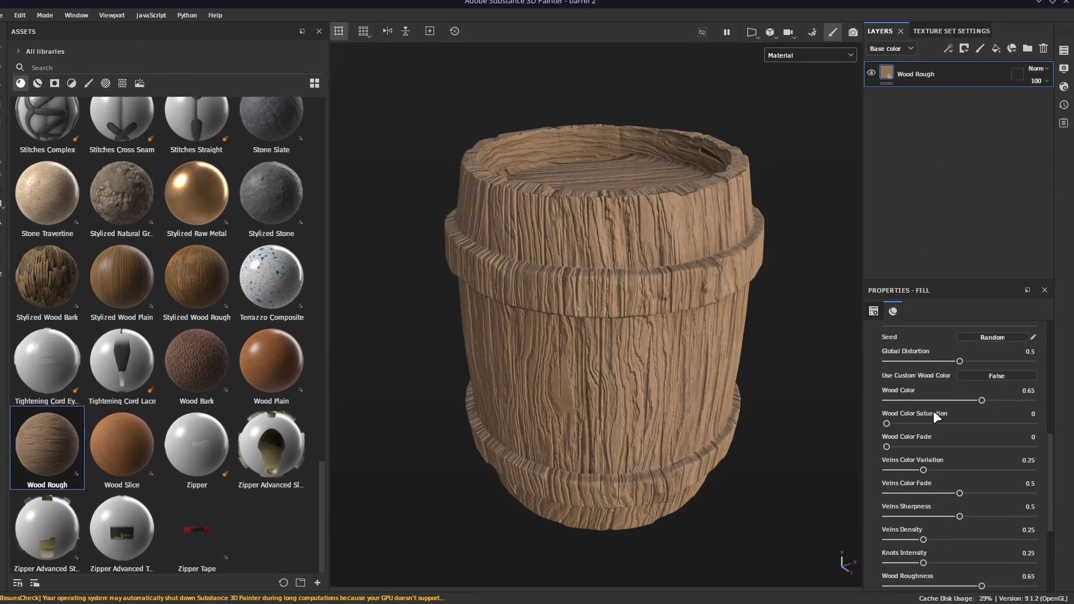
{"action": "left_click", "coordinate": [897, 546]}
{"action": "scroll", "coordinate": [926, 484], "scroll_direction": "down", "scroll_amount": 4}
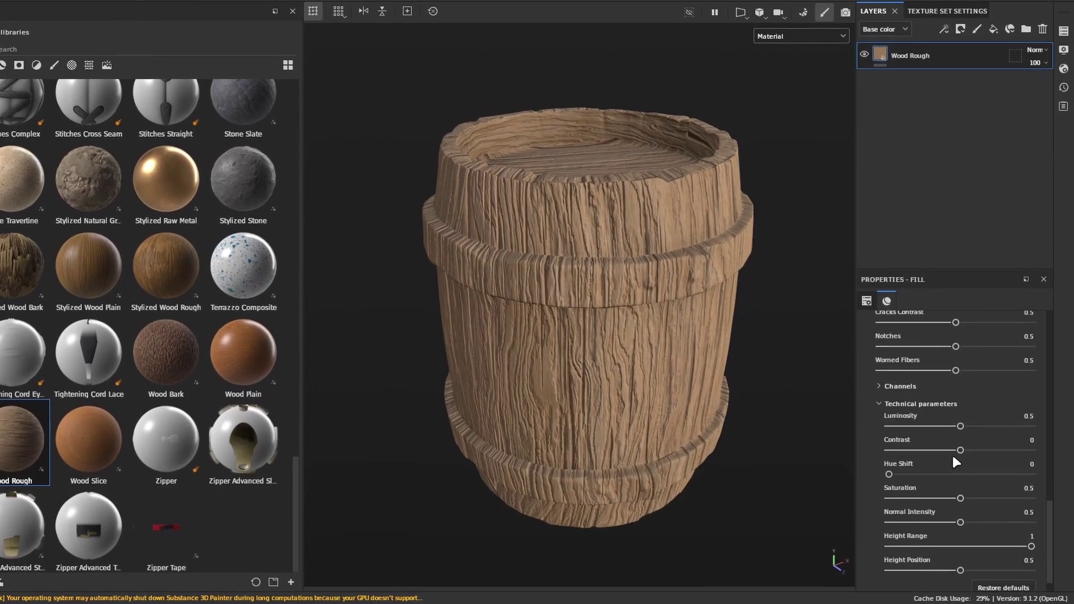
{"action": "left_click_drag", "start_coordinate": [954, 546], "coordinate": [899, 546]}
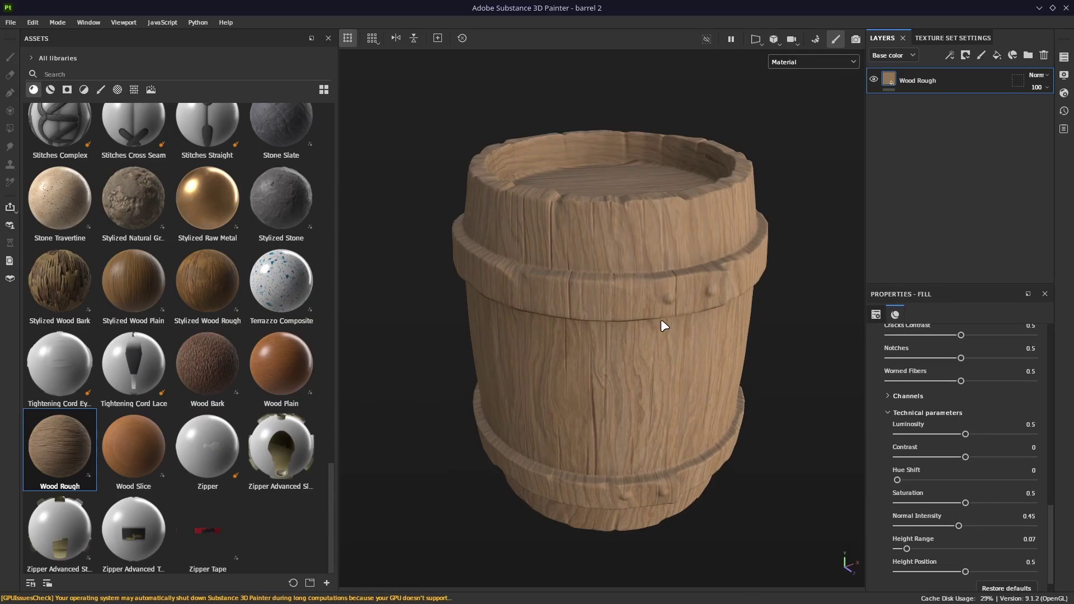
Add a fill layer above Wood Rough and set its base color to 7E5D3C
{"action": "left_click_drag", "start_coordinate": [661, 320], "coordinate": [609, 215], "text": "alt"}
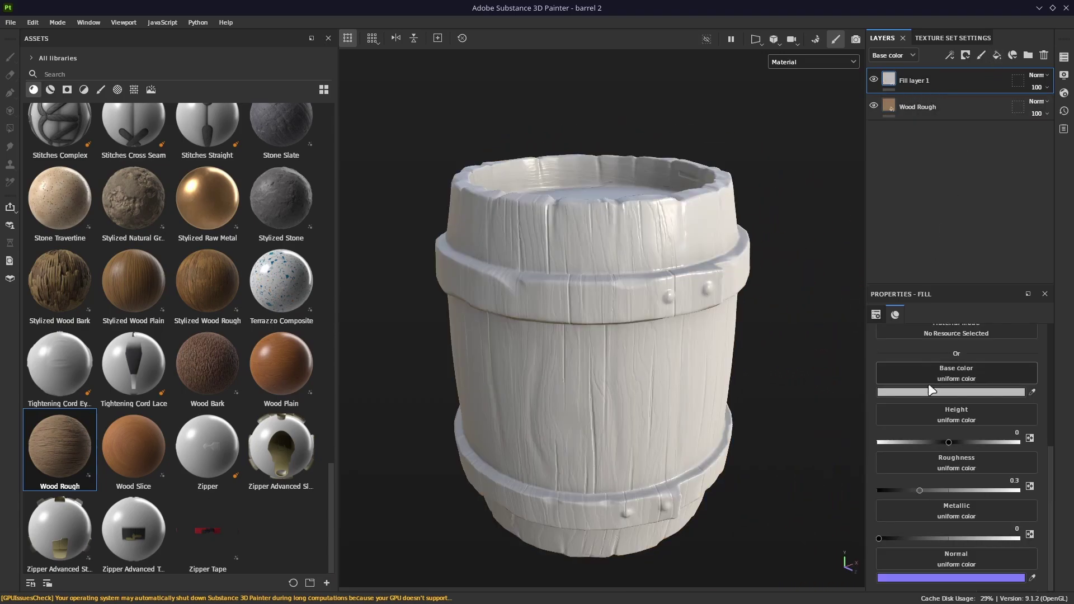
{"action": "left_click", "coordinate": [930, 390]}
{"action": "left_click", "coordinate": [863, 463]}
{"action": "type", "text": "7E5D3C"}
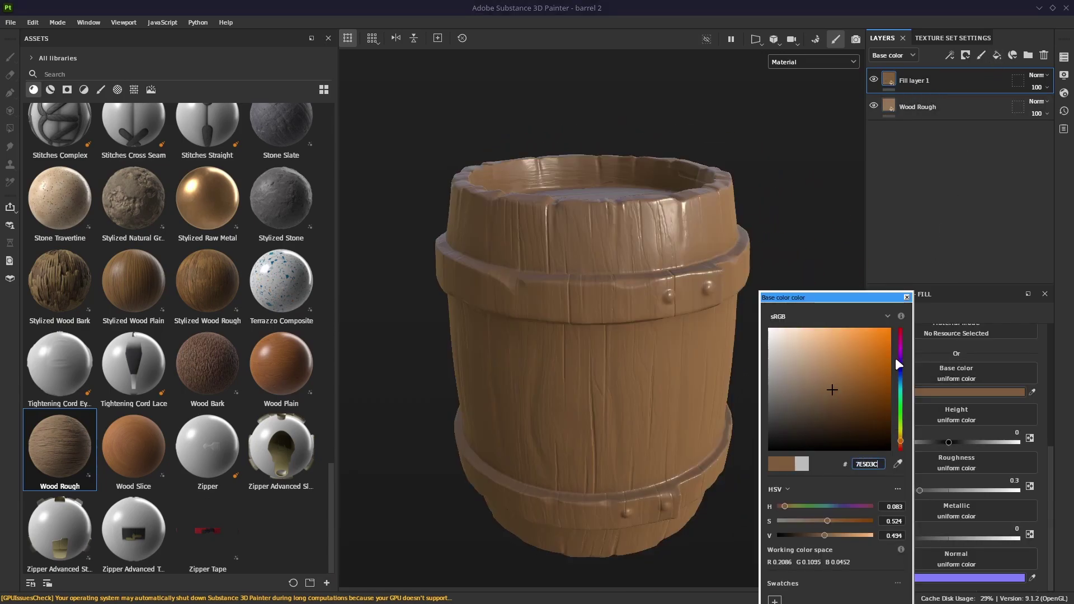
{"action": "left_click", "coordinate": [907, 297]}
Add a second fill layer on top with base color 2F1F13 and set its opacity to 60
{"action": "mouse_move", "coordinate": [632, 381]}
{"action": "left_mouse_down", "text": "alt"}
{"action": "mouse_move", "coordinate": [704, 307]}
{"action": "mouse_move", "coordinate": [610, 304]}
{"action": "mouse_move", "coordinate": [647, 312]}
{"action": "mouse_move", "coordinate": [679, 364]}
{"action": "mouse_move", "coordinate": [623, 384]}
{"action": "left_mouse_up", "text": "alt"}
{"action": "scroll", "coordinate": [621, 384], "scroll_direction": "down", "scroll_amount": 2}
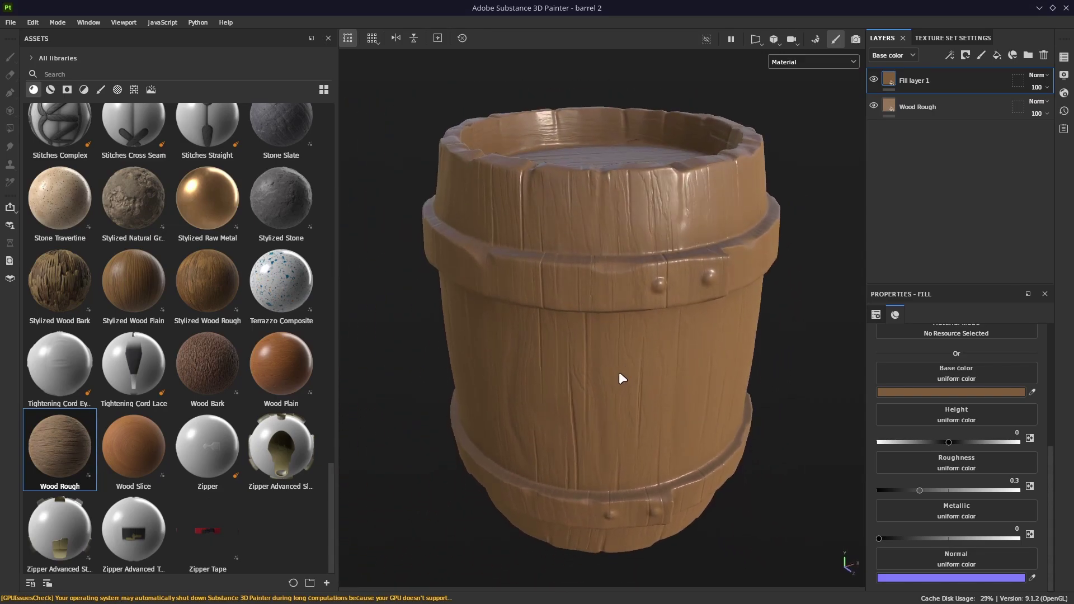
{"action": "left_click", "coordinate": [997, 55]}
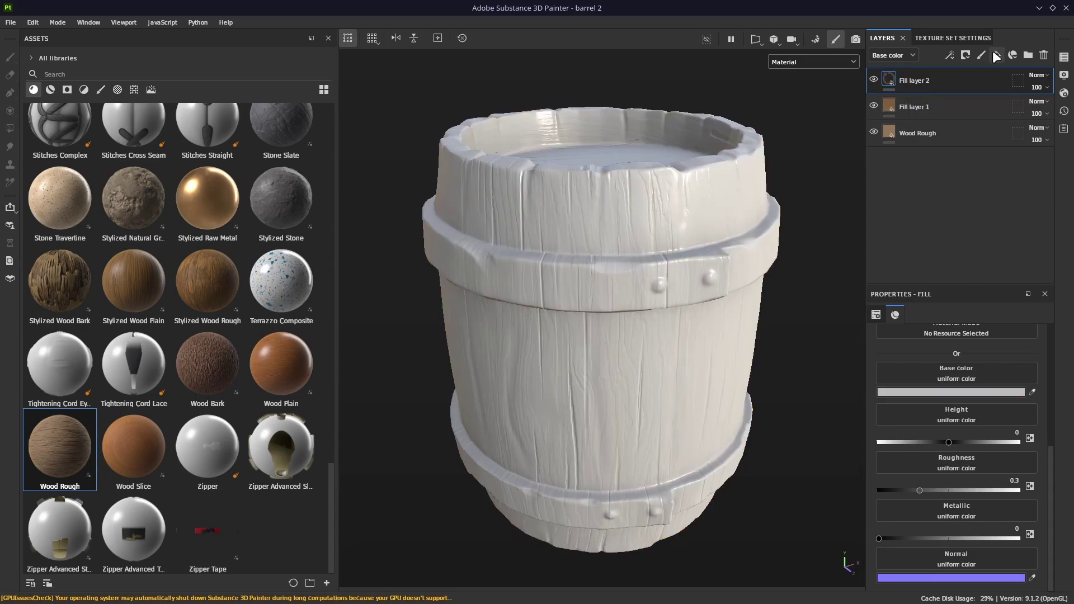
{"action": "left_click", "coordinate": [961, 392]}
{"action": "type", "text": "2F1F13"}
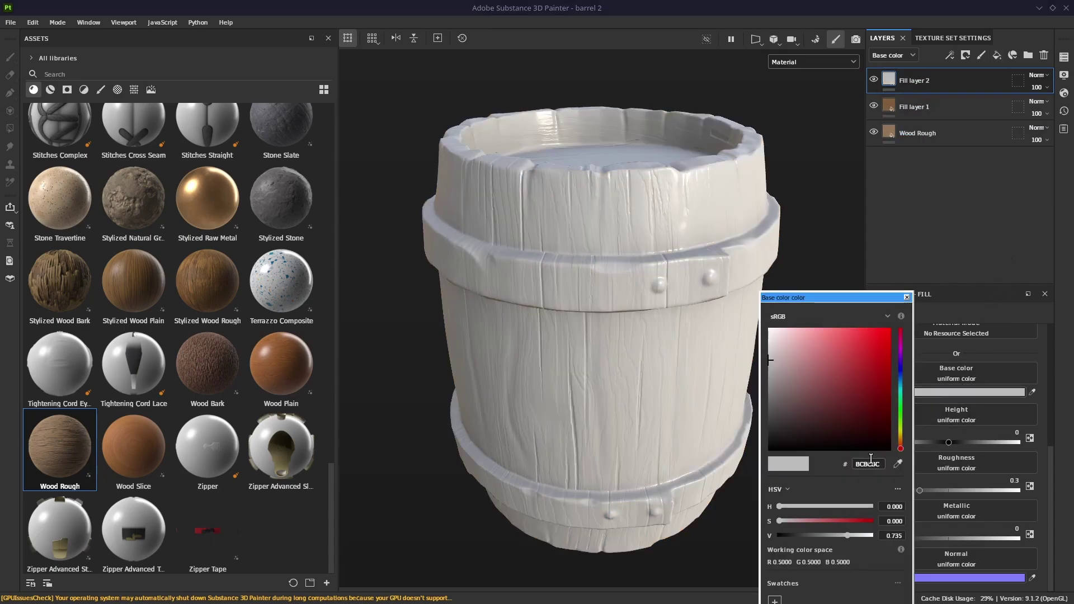
{"action": "left_click", "coordinate": [1046, 88]}
{"action": "left_click_drag", "start_coordinate": [1069, 108], "coordinate": [1047, 105]}
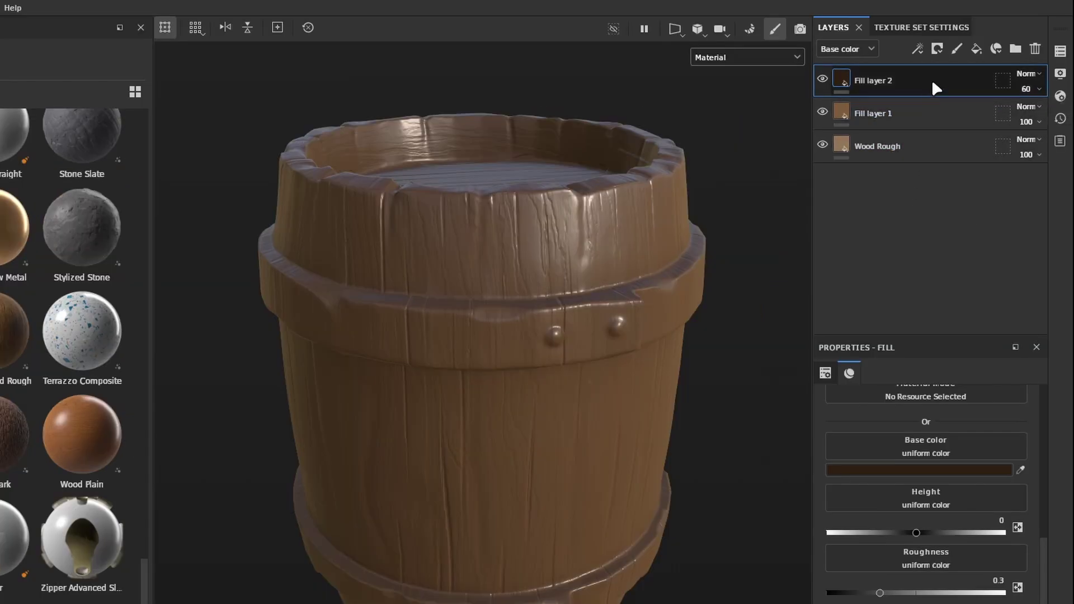
Add a black mask to Fill layer 2 and give the mask a Curvature generator
{"action": "left_click", "coordinate": [941, 51]}
{"action": "left_click", "coordinate": [948, 78]}
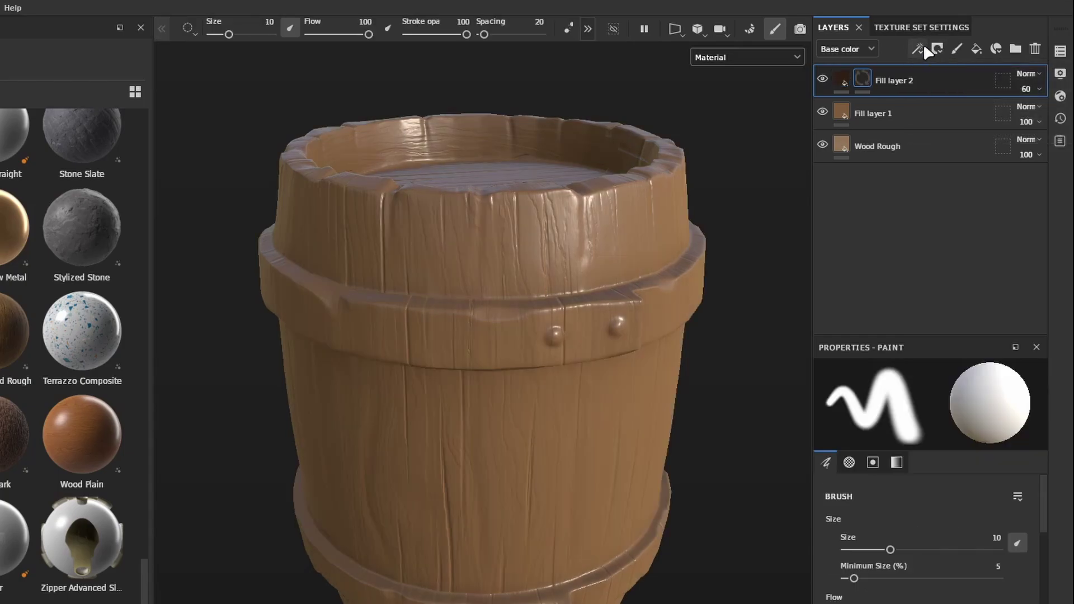
{"action": "left_click", "coordinate": [921, 48]}
{"action": "left_click", "coordinate": [951, 67]}
{"action": "left_click", "coordinate": [945, 407]}
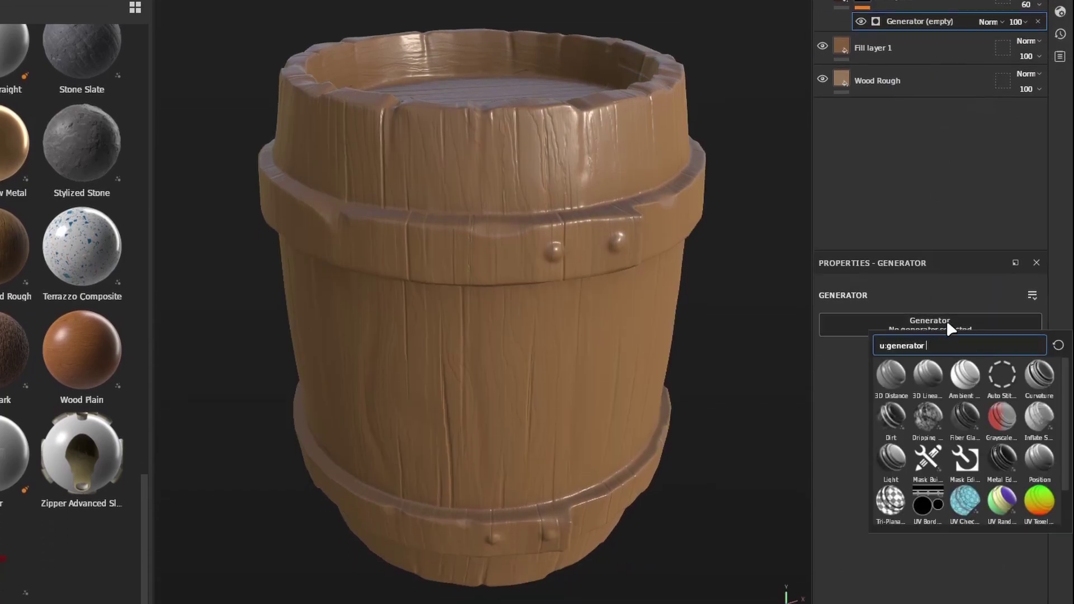
{"action": "left_click", "coordinate": [1038, 374]}
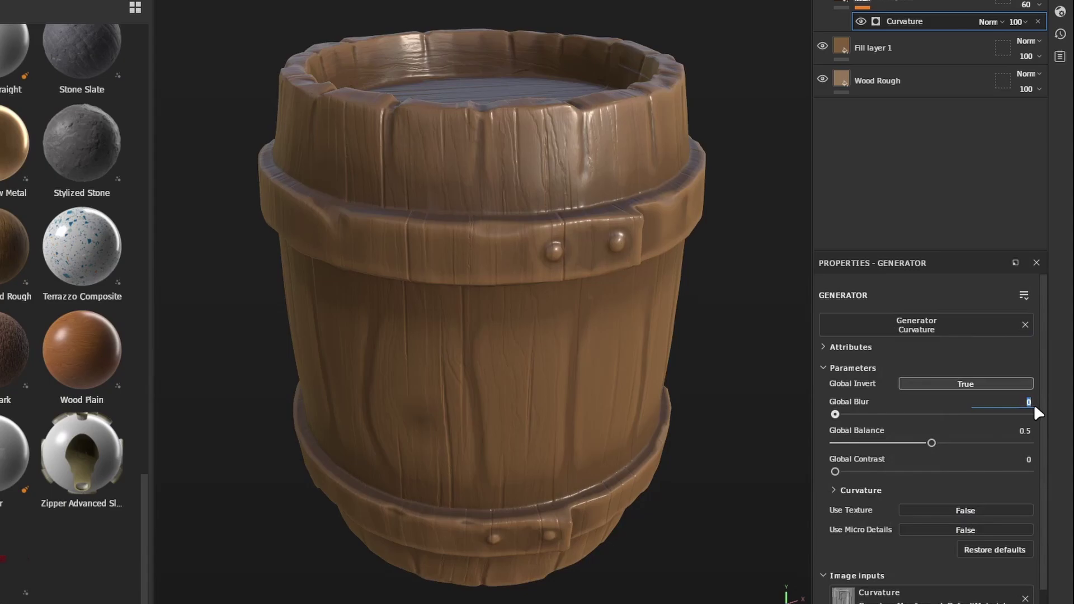
Invert the Curvature generator and set its Global Blur to 0.66 and Global Balance to 0.67
{"action": "left_click", "coordinate": [1034, 405]}
{"action": "type", "text": ".66"}
{"action": "key", "text": "Return"}
{"action": "left_click", "coordinate": [1021, 442]}
{"action": "left_click", "coordinate": [1024, 431]}
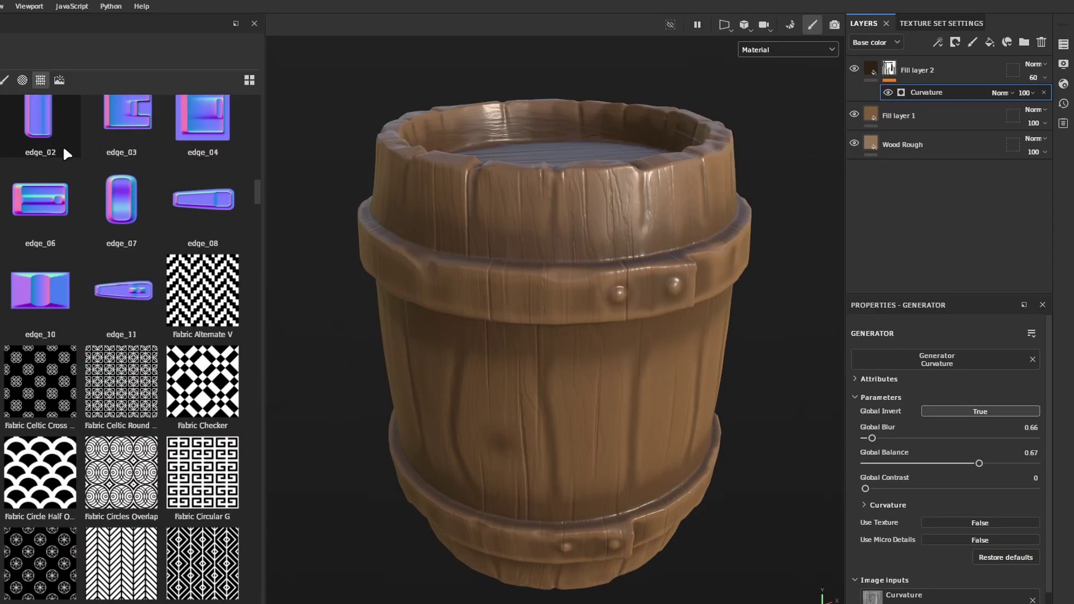
Find the BnW Spots 3 texture and add it above Curvature in Fill layer 2's mask
{"action": "scroll", "coordinate": [77, 222], "scroll_direction": "down", "scroll_amount": 6}
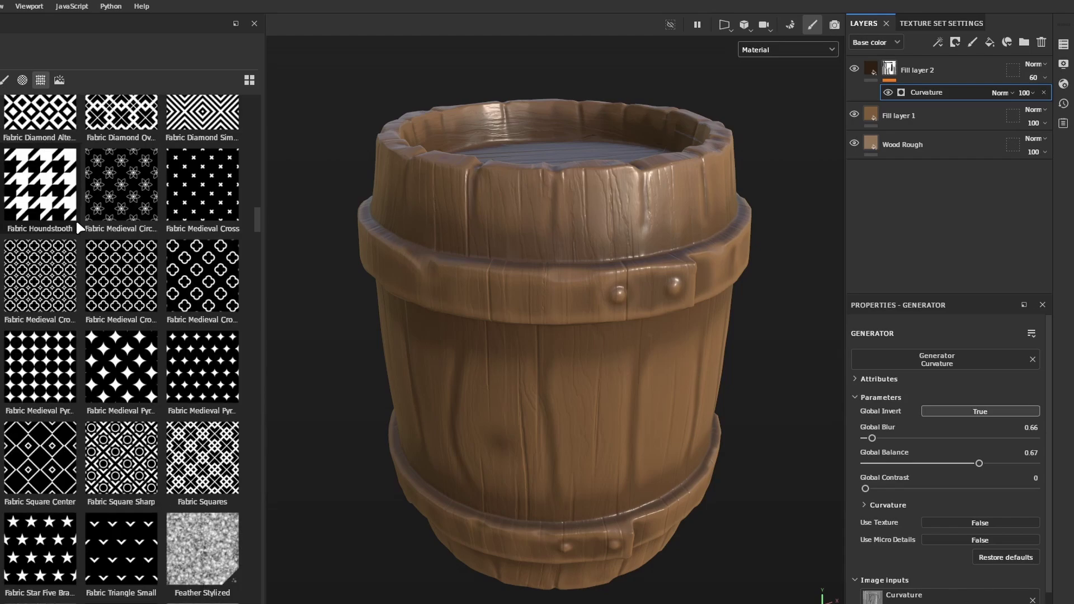
{"action": "scroll", "coordinate": [75, 219], "scroll_direction": "up", "scroll_amount": 15}
{"action": "scroll", "coordinate": [76, 219], "scroll_direction": "down", "scroll_amount": 3}
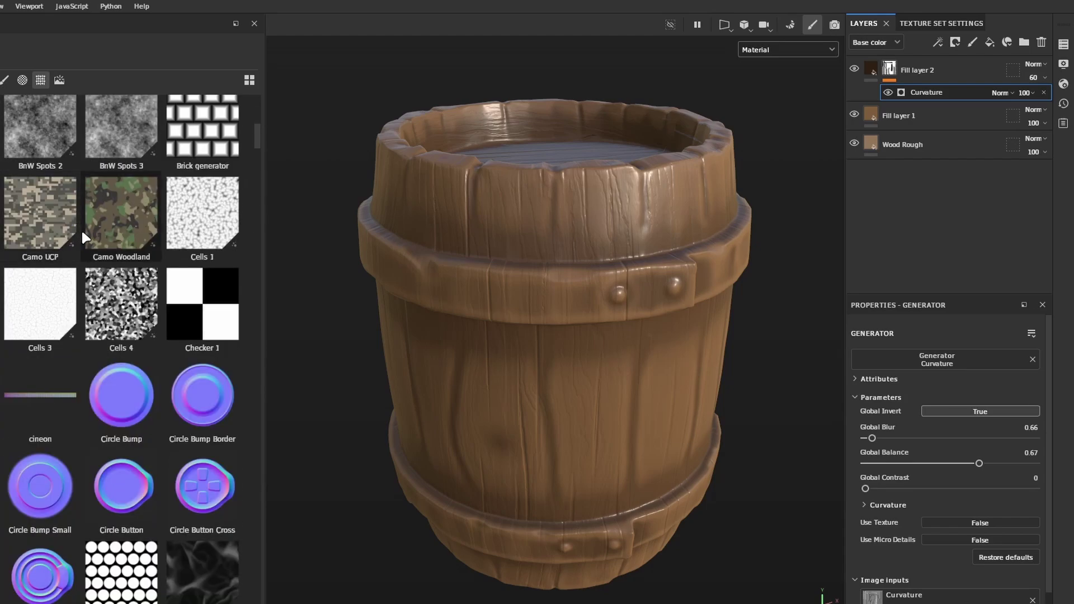
{"action": "scroll", "coordinate": [110, 147], "scroll_direction": "up", "scroll_amount": 3}
{"action": "left_click_drag", "start_coordinate": [116, 375], "coordinate": [856, 168]}
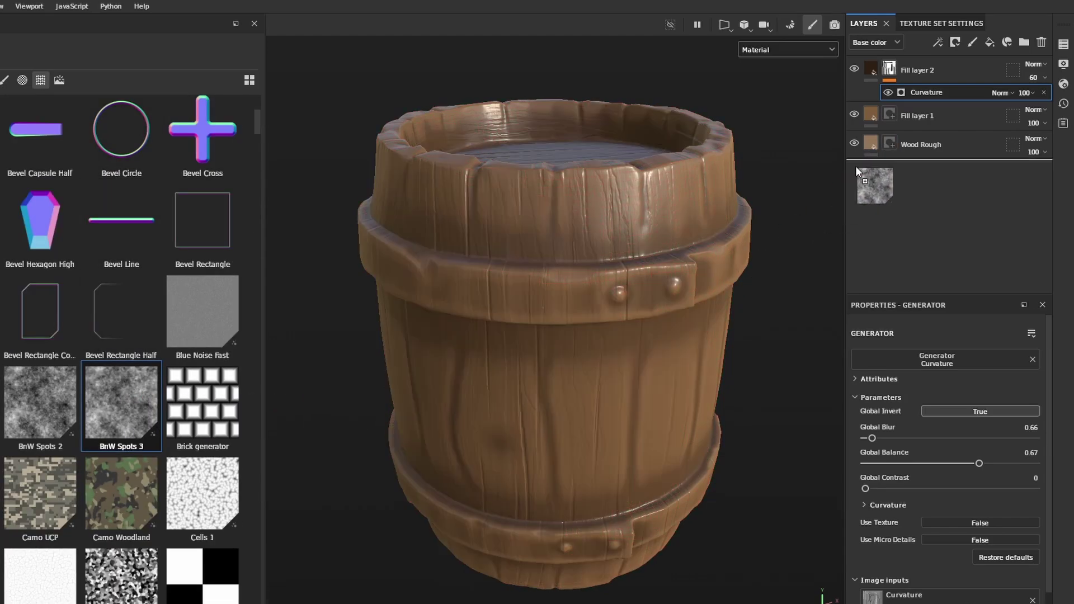
{"action": "left_click_drag", "start_coordinate": [905, 86], "coordinate": [921, 84]}
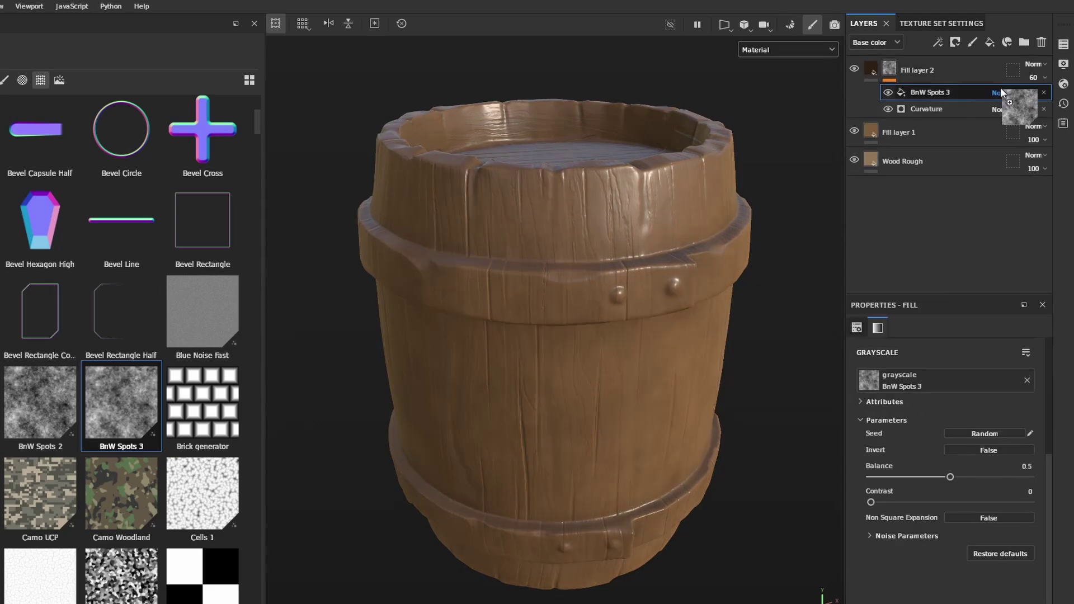
Set BnW Spots 3 in Fill layer 2's mask to Subtract blending with 60 opacity
{"action": "left_click", "coordinate": [999, 93]}
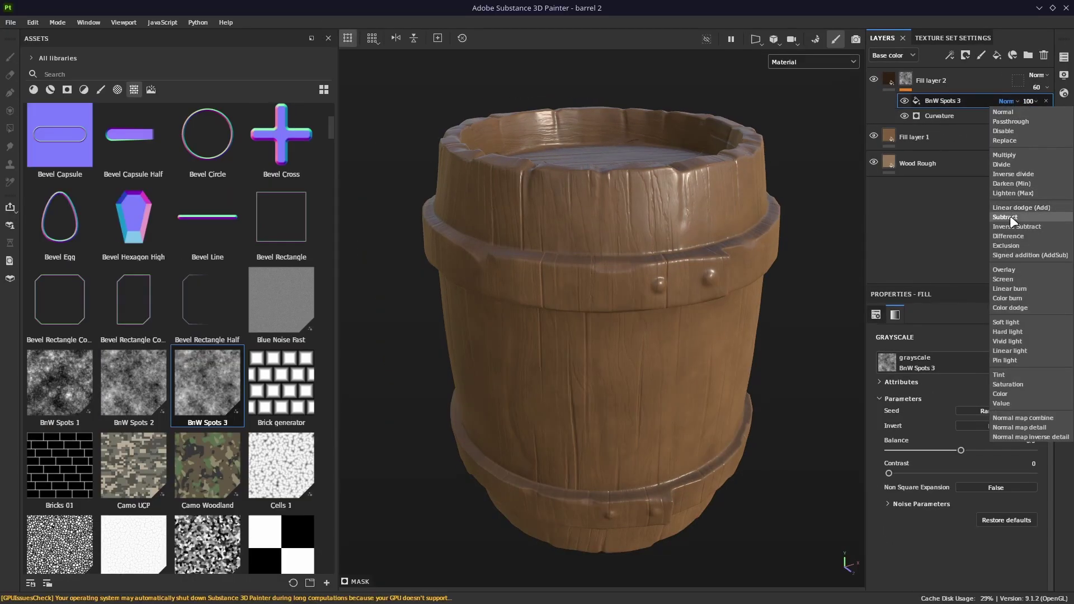
{"action": "left_click", "coordinate": [1011, 219]}
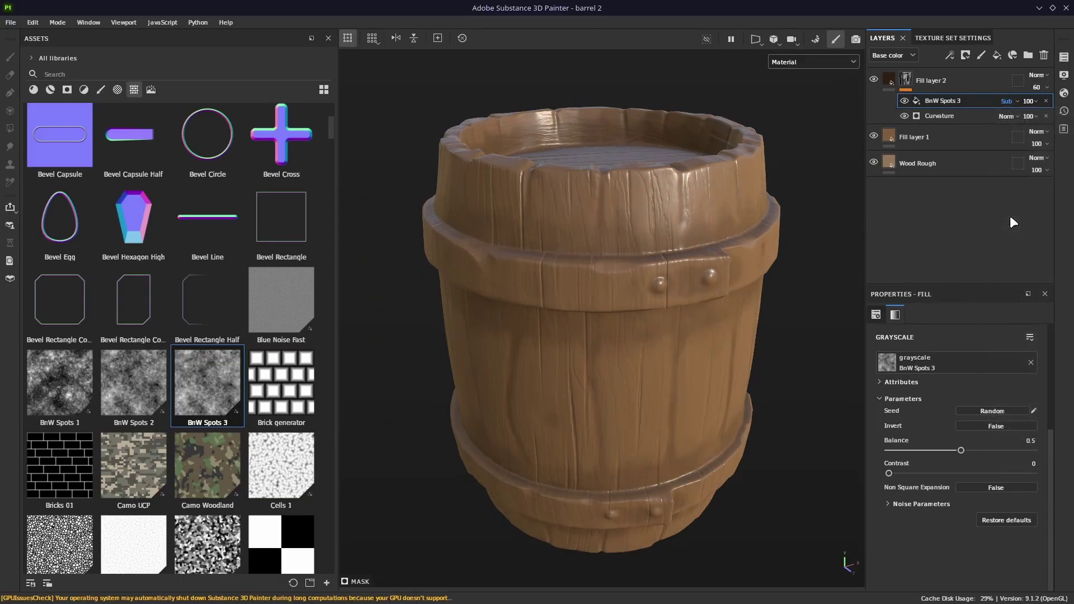
{"action": "left_click", "coordinate": [1029, 101]}
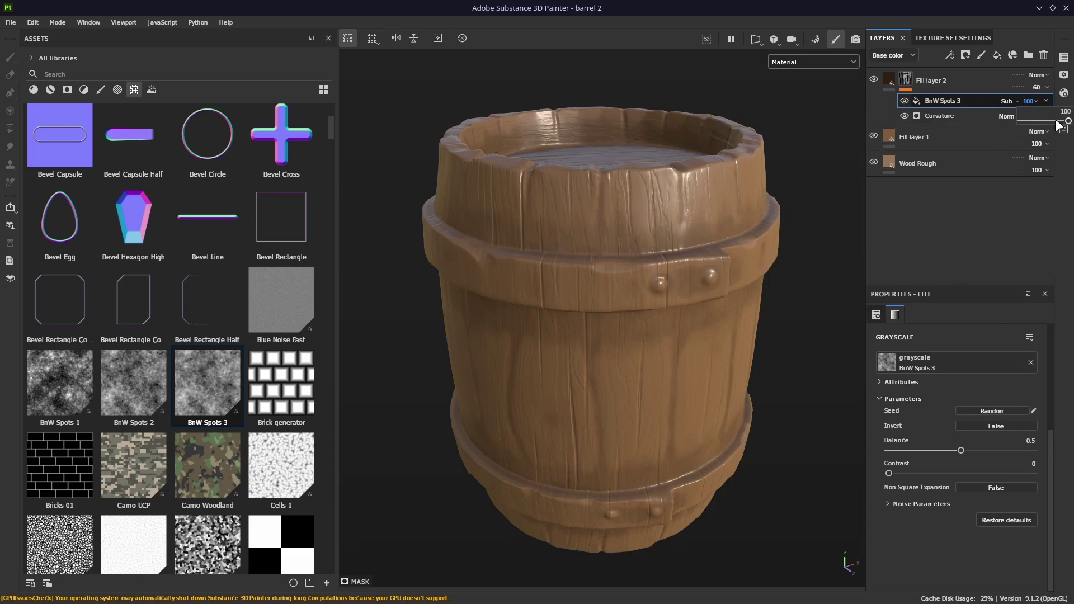
{"action": "left_click_drag", "start_coordinate": [1059, 124], "coordinate": [1048, 120]}
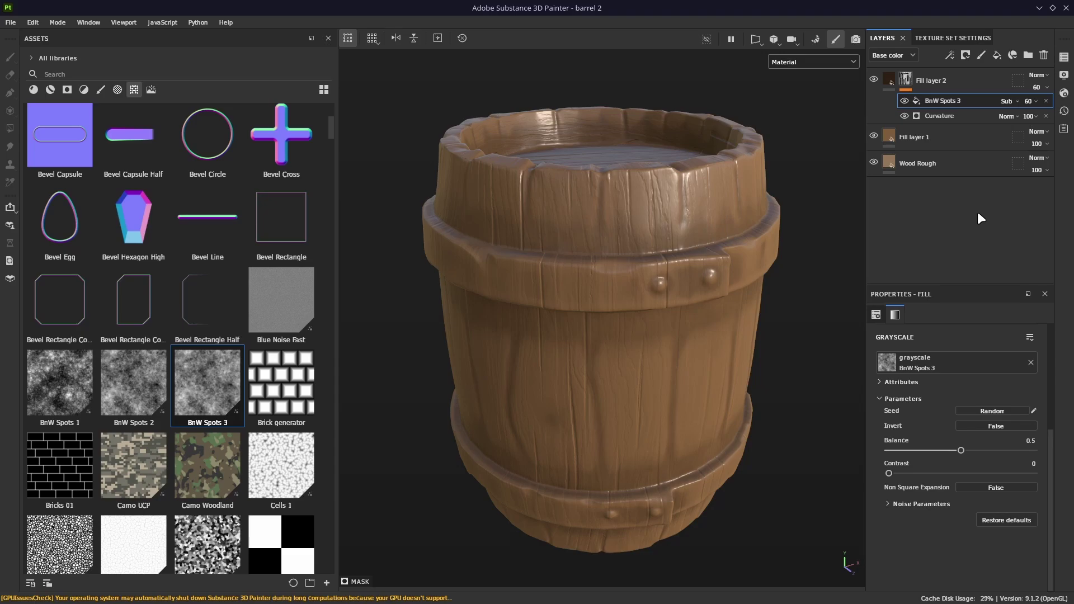
Add a third fill layer on top and paste a reddish dark brown hex code as its base color
{"action": "left_click", "coordinate": [996, 55]}
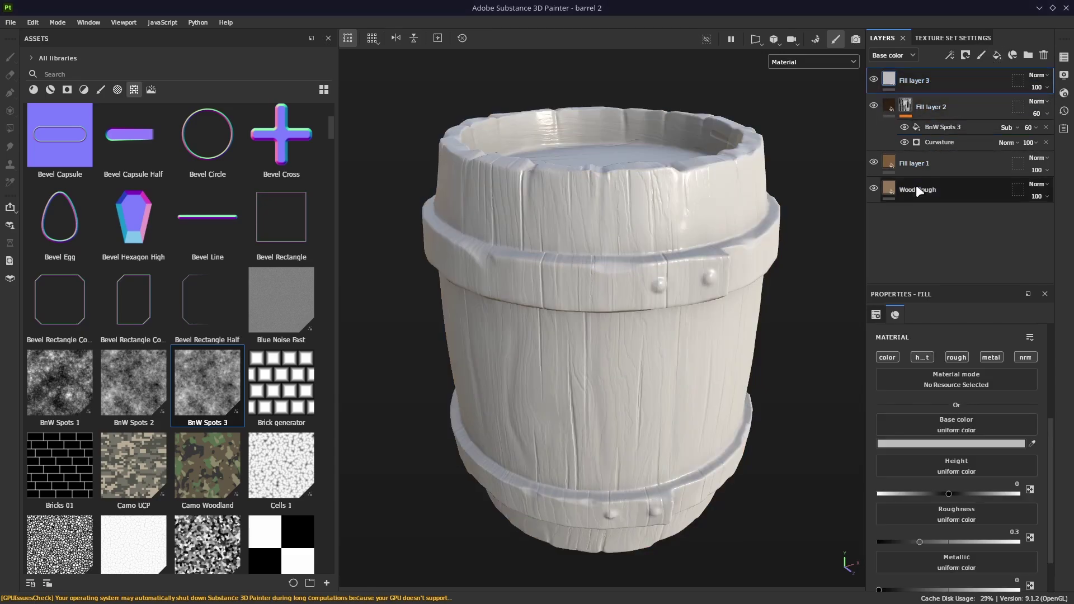
{"action": "left_click", "coordinate": [911, 445]}
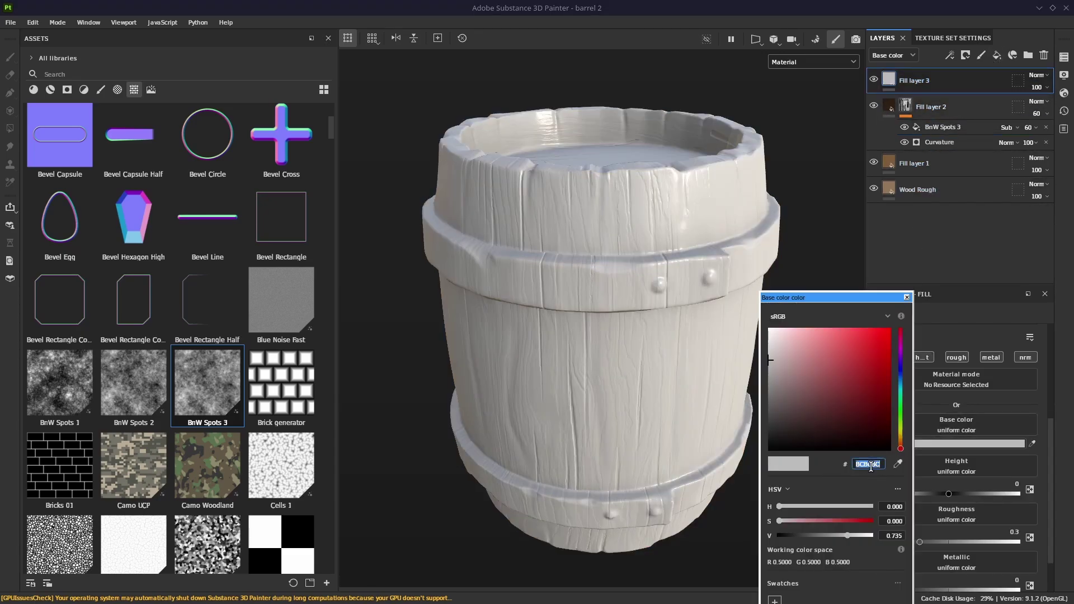
{"action": "key", "text": "ctrl+v"}
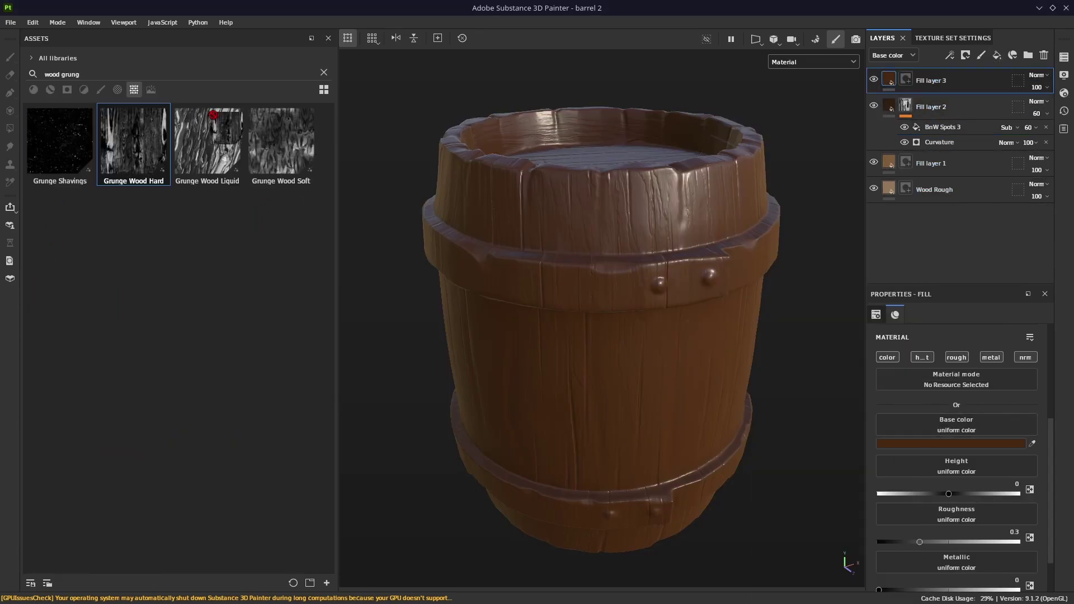
Mask Fill layer 3 with the Grunge Wood Hard texture and add BnW Spots 3 above it in the mask
{"action": "left_click_drag", "start_coordinate": [133, 140], "coordinate": [909, 80]}
{"action": "scroll", "coordinate": [1024, 412], "scroll_direction": "up", "scroll_amount": 4}
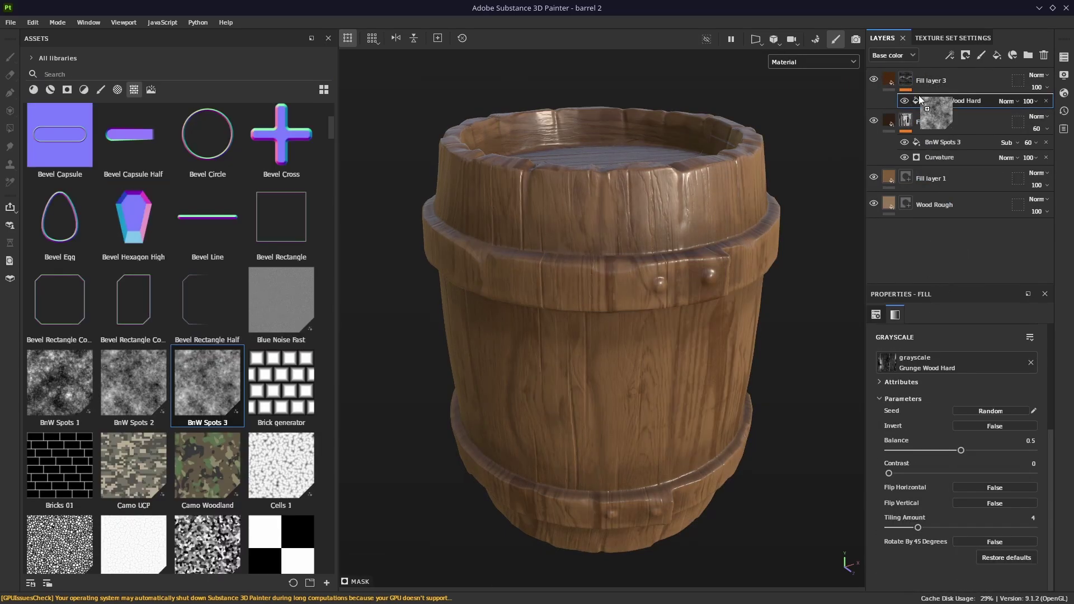
{"action": "left_click_drag", "start_coordinate": [918, 95], "coordinate": [999, 93]}
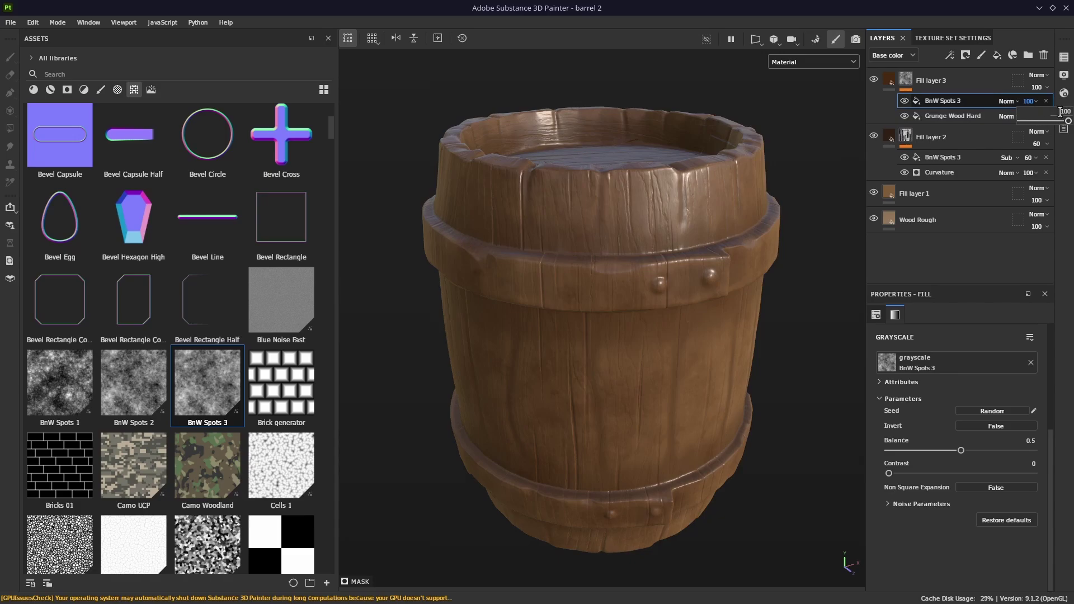
Set BnW Spots 3 in Fill layer 3's mask to 40 opacity with Multiply blending, then select the Wood Rough layer
{"action": "left_click", "coordinate": [1029, 101]}
{"action": "key", "text": "Return"}
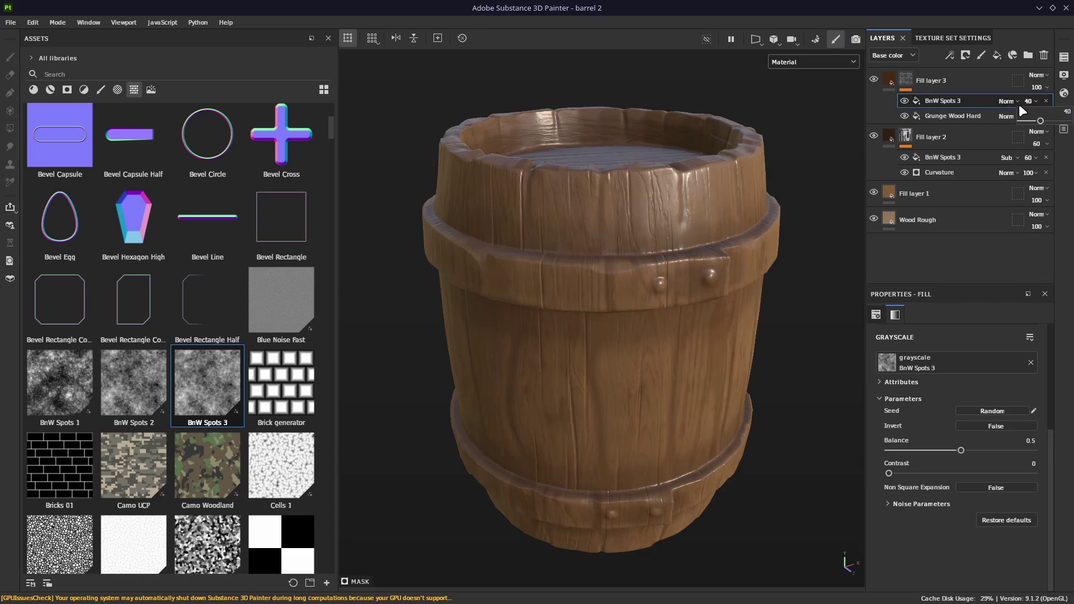
{"action": "left_click", "coordinate": [1013, 102]}
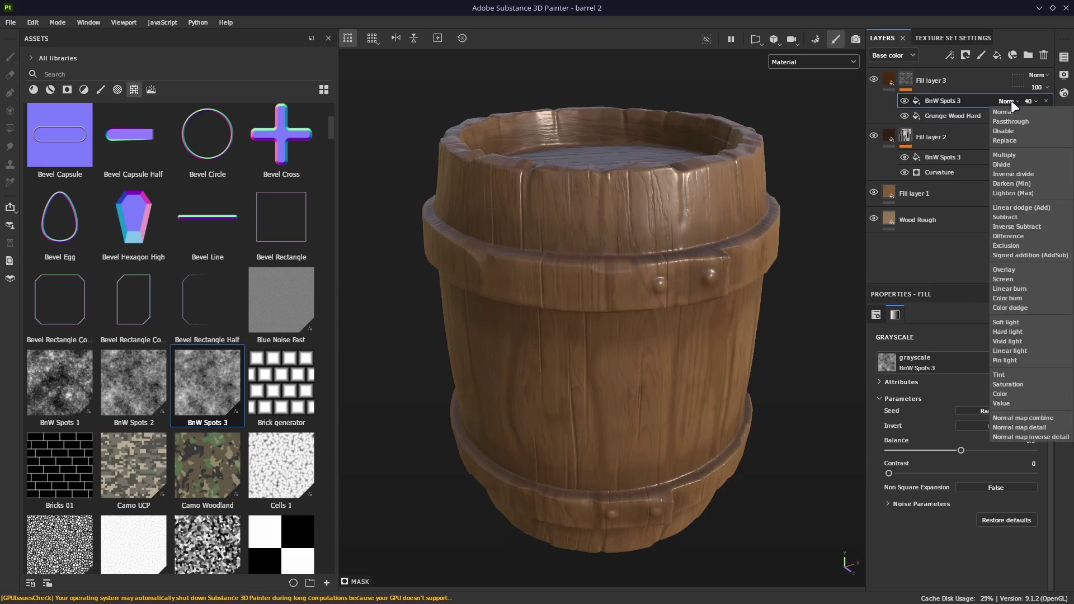
{"action": "left_click", "coordinate": [1016, 154]}
{"action": "left_click", "coordinate": [954, 221]}
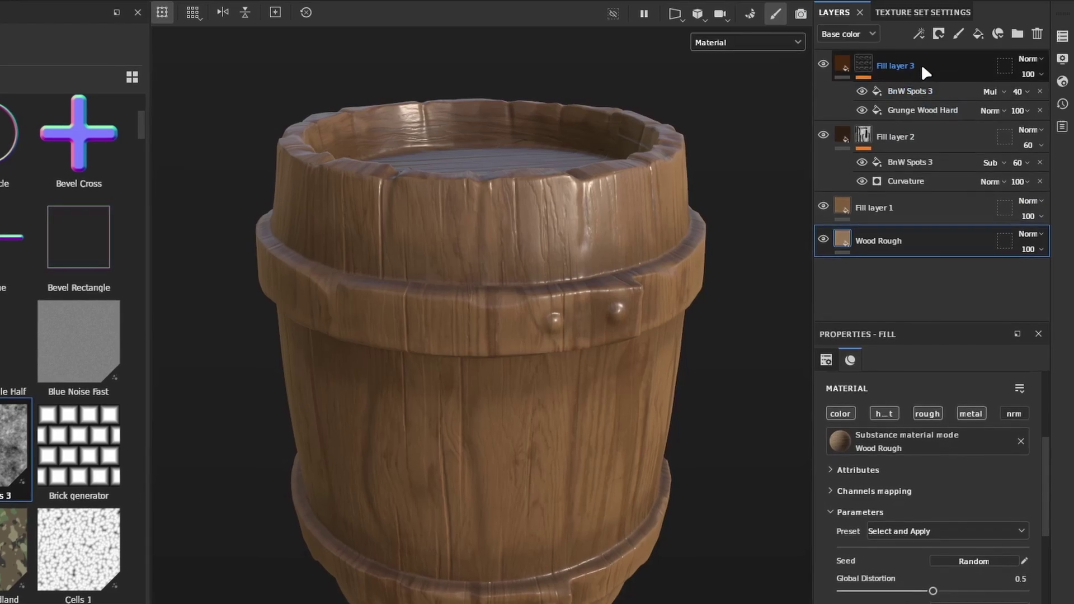
Group the Wood Rough layer and all three fill layers into a folder named "wood" and collapse it
{"action": "left_click", "coordinate": [921, 64], "text": "shift"}
{"action": "key", "text": "ctrl+g"}
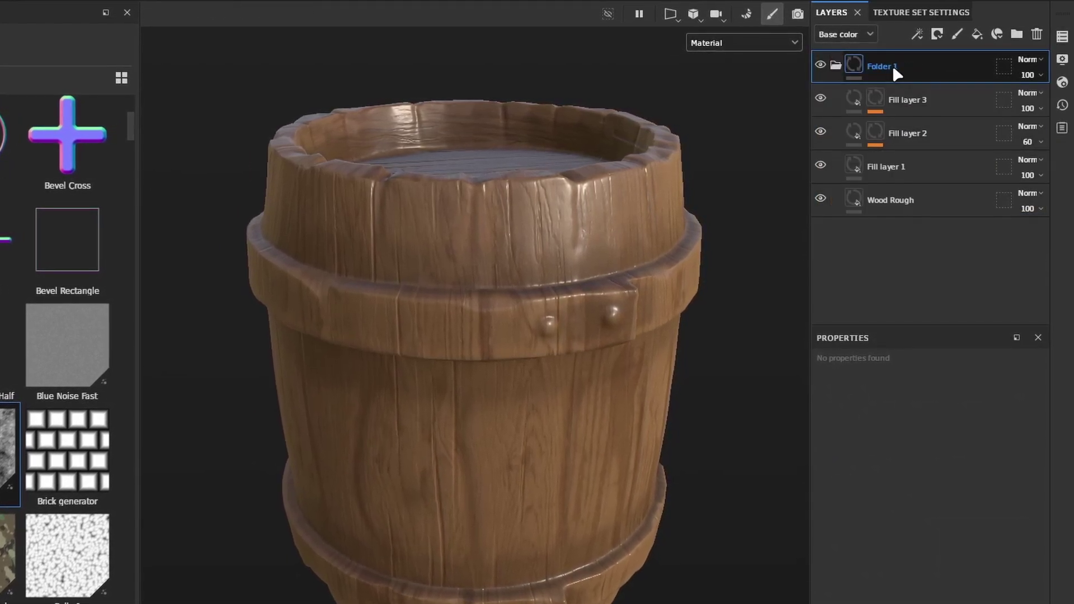
{"action": "double_click", "coordinate": [892, 65]}
{"action": "type", "text": "wood"}
{"action": "key", "text": "Return"}
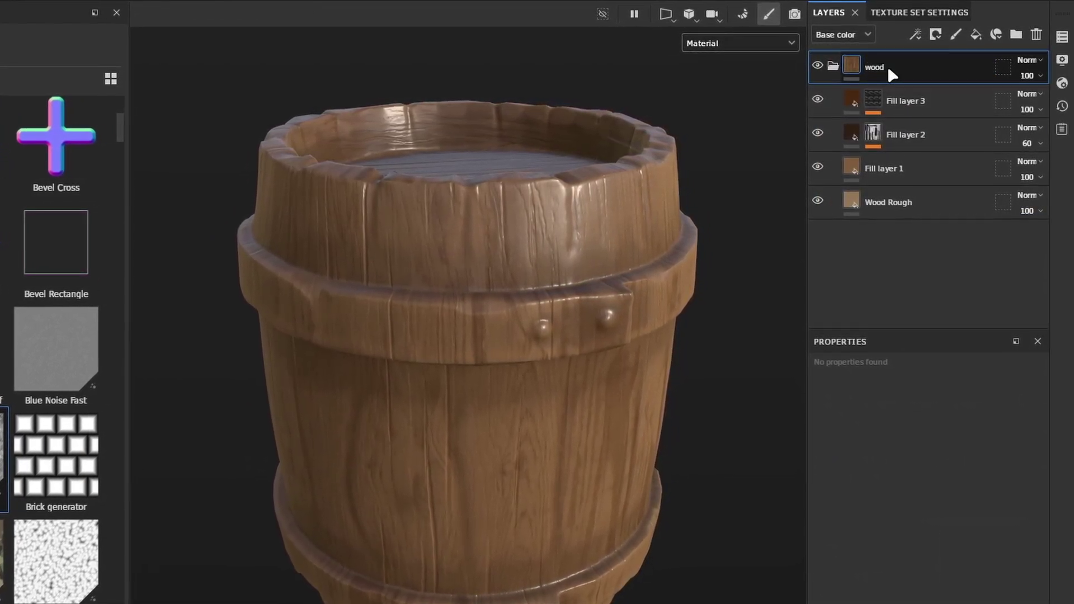
{"action": "left_click", "coordinate": [832, 66]}
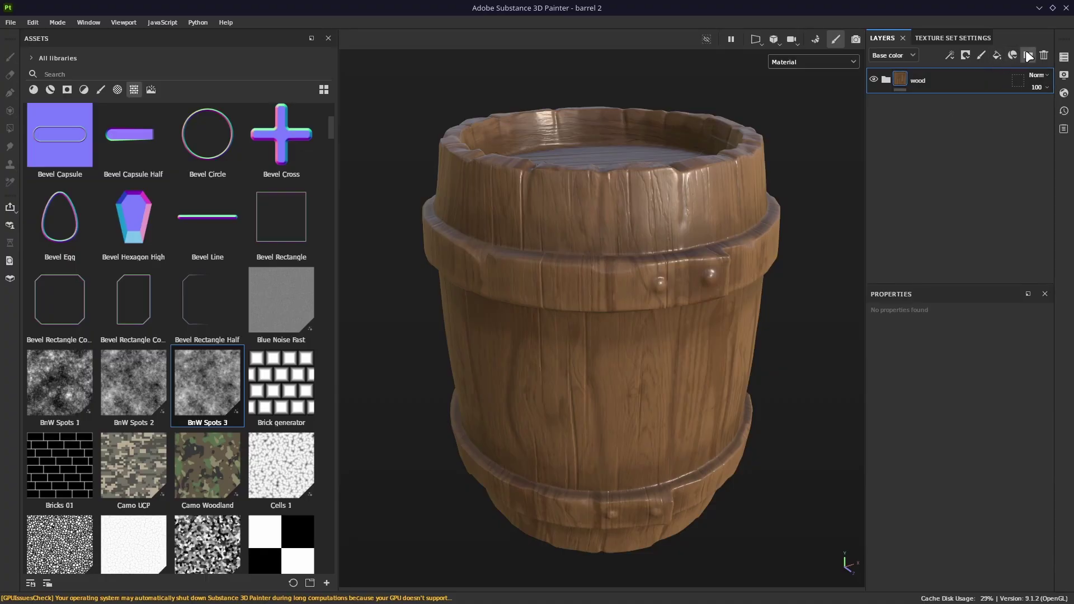
Add a folder named "metal" above the wood folder and place the Steel Ruined smart material inside it
{"action": "double_click", "coordinate": [933, 82]}
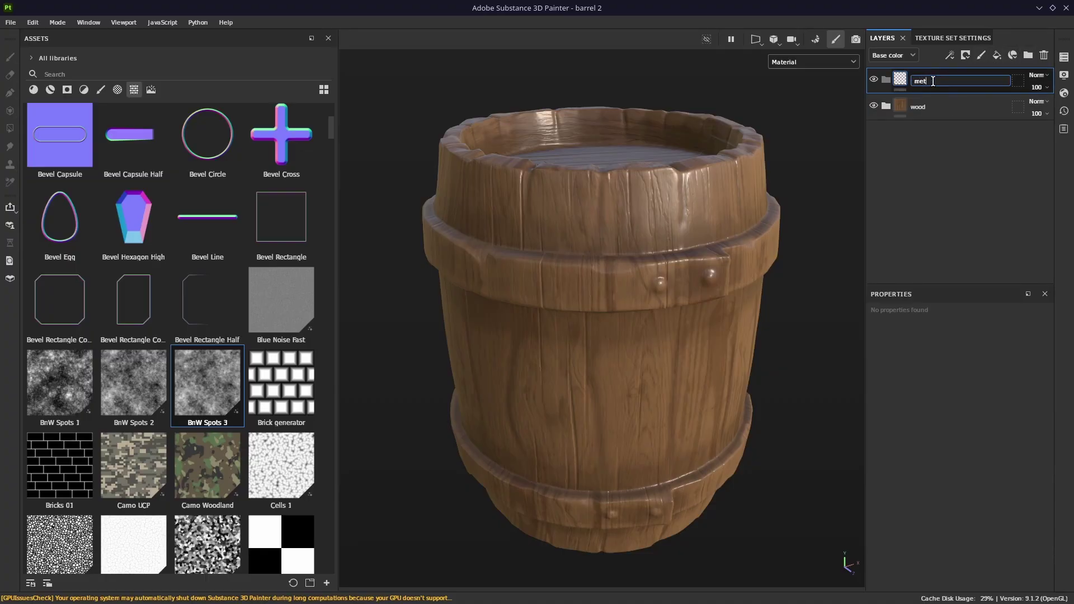
{"action": "key", "text": "Return"}
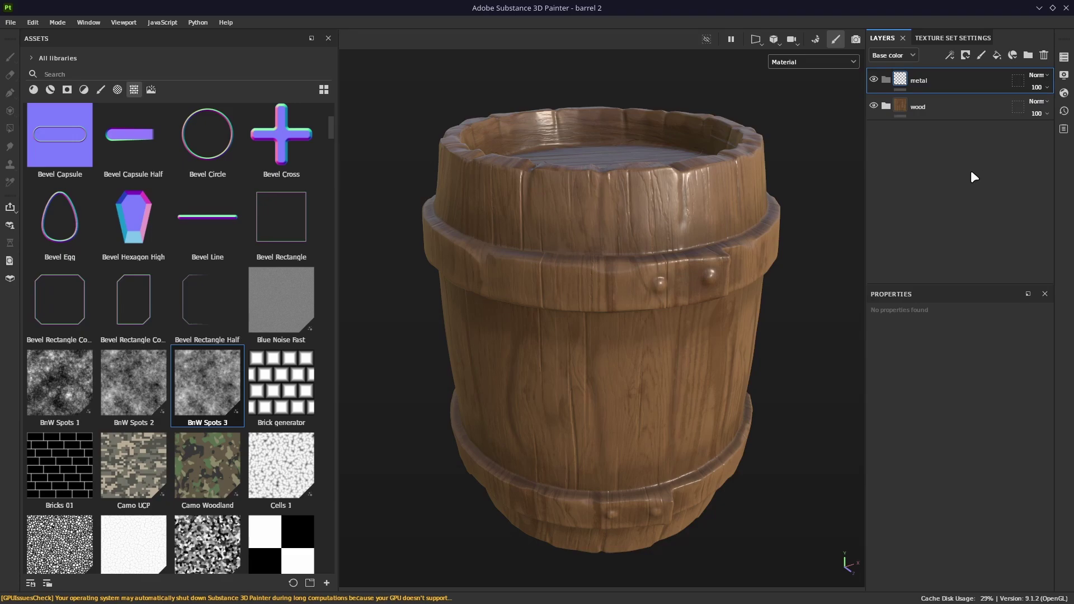
{"action": "left_click_drag", "start_coordinate": [133, 142], "coordinate": [904, 131]}
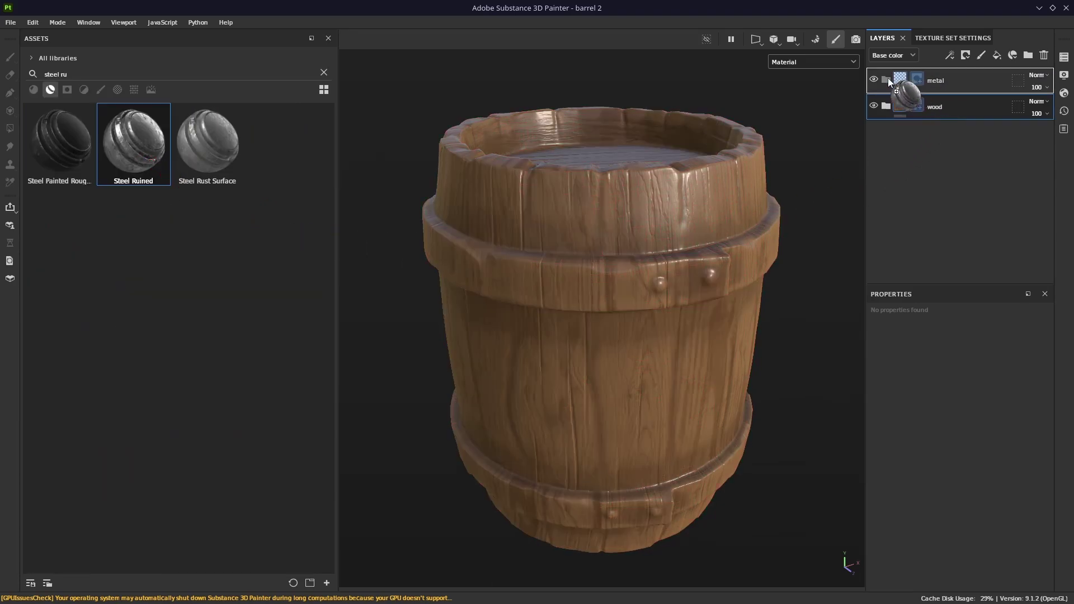
{"action": "left_click_drag", "start_coordinate": [889, 81], "coordinate": [886, 81]}
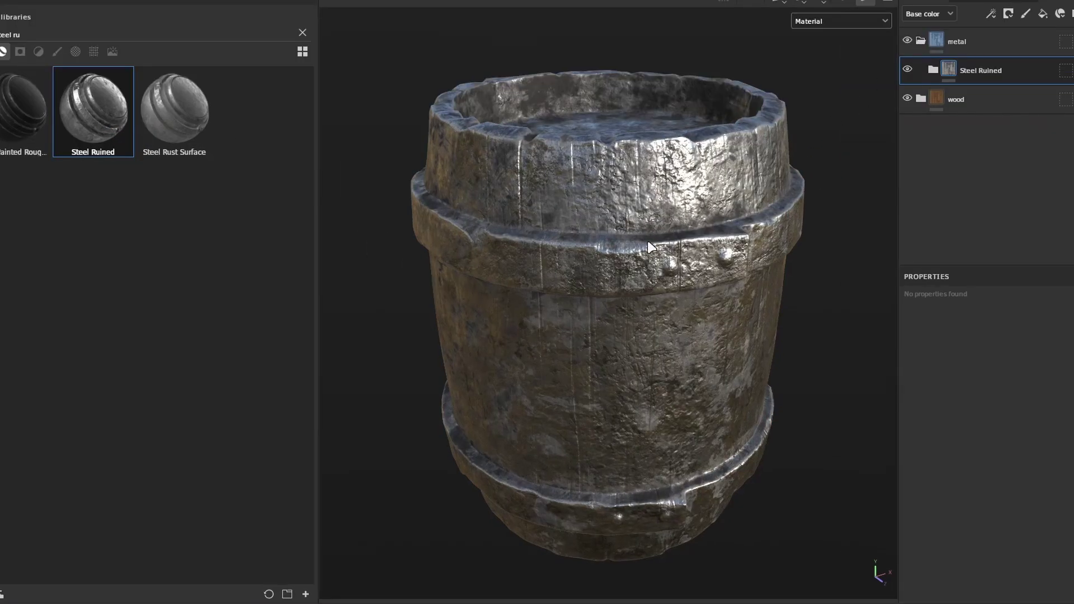
Add a black mask to the metal folder and reveal the barrel's two bands with UV chunk Polygon Fill at value 1
{"action": "left_click_drag", "start_coordinate": [637, 264], "coordinate": [622, 293], "text": "alt"}
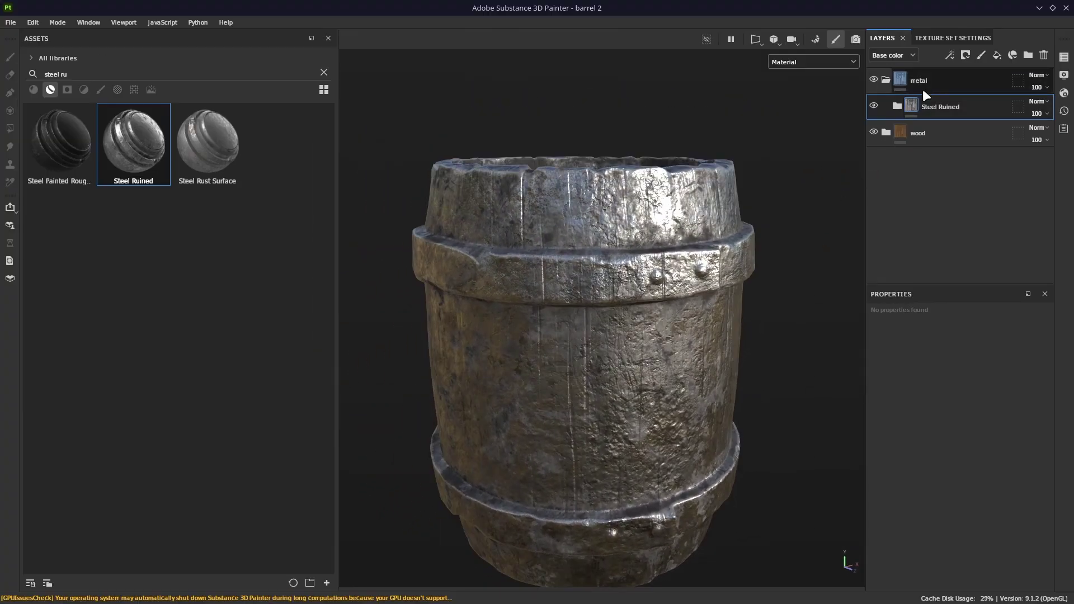
{"action": "left_click", "coordinate": [925, 84]}
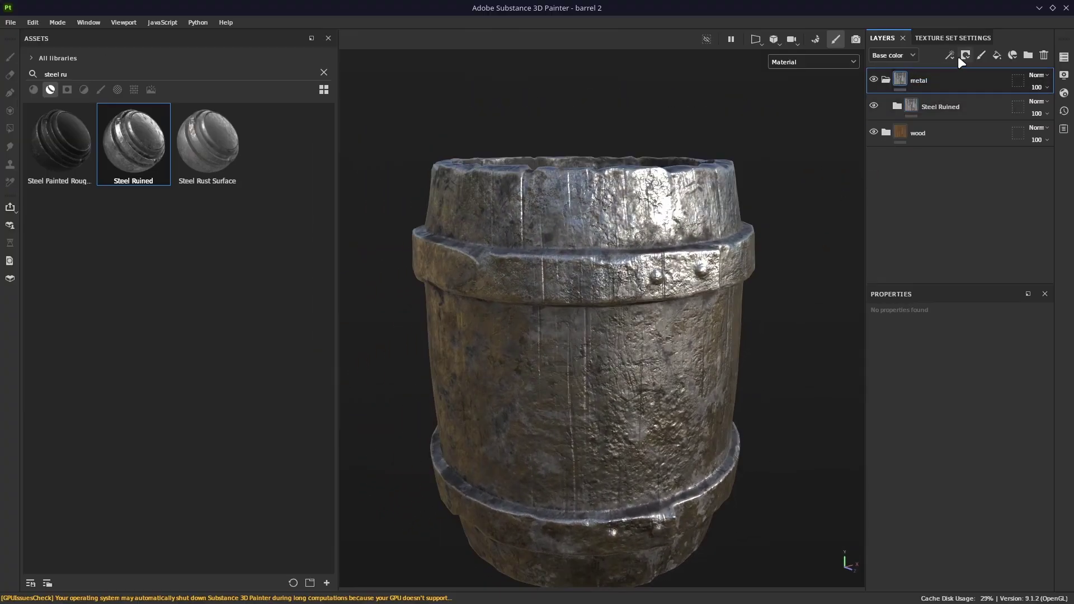
{"action": "left_click", "coordinate": [965, 55]}
{"action": "left_click", "coordinate": [970, 86]}
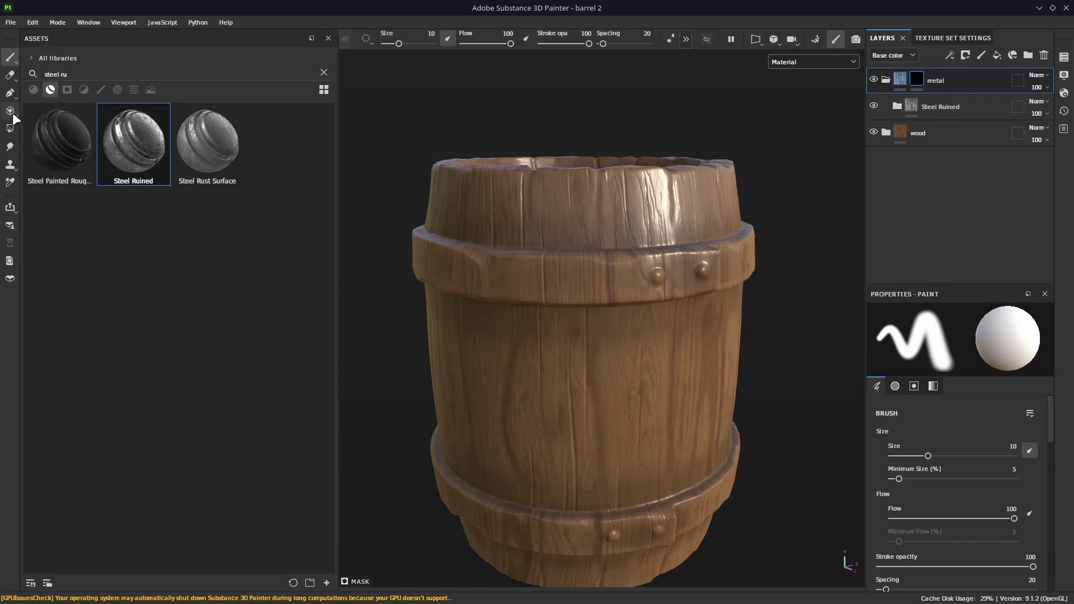
{"action": "left_click", "coordinate": [10, 128]}
{"action": "left_click", "coordinate": [403, 39]}
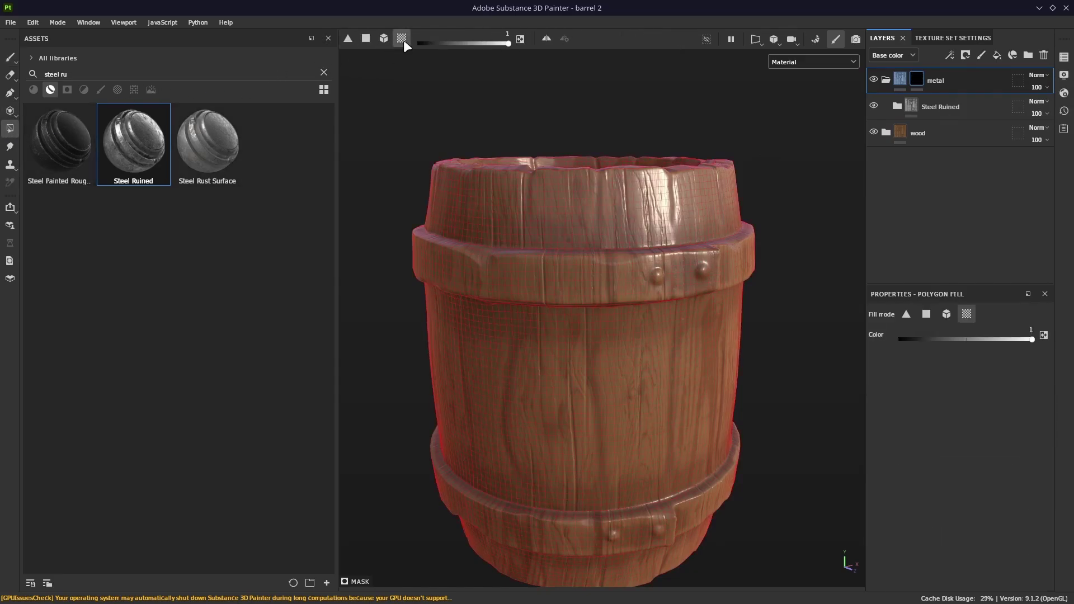
{"action": "left_click", "coordinate": [451, 249]}
{"action": "left_click", "coordinate": [546, 522]}
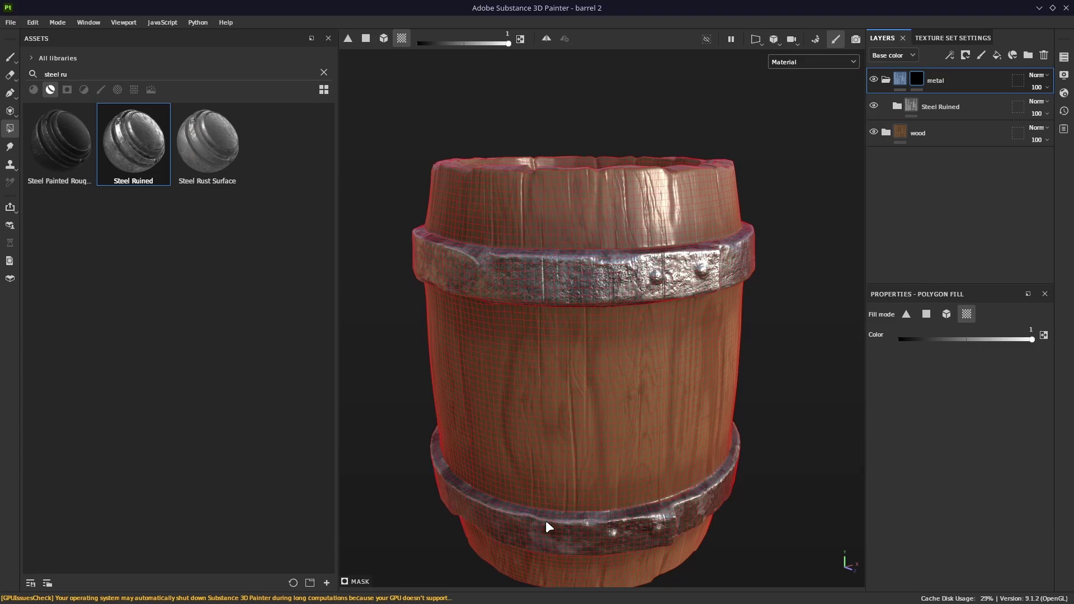
{"action": "left_click", "coordinate": [817, 58]}
Copy the metal folder's mask into the wood folder and invert it there
{"action": "right_click", "coordinate": [916, 76]}
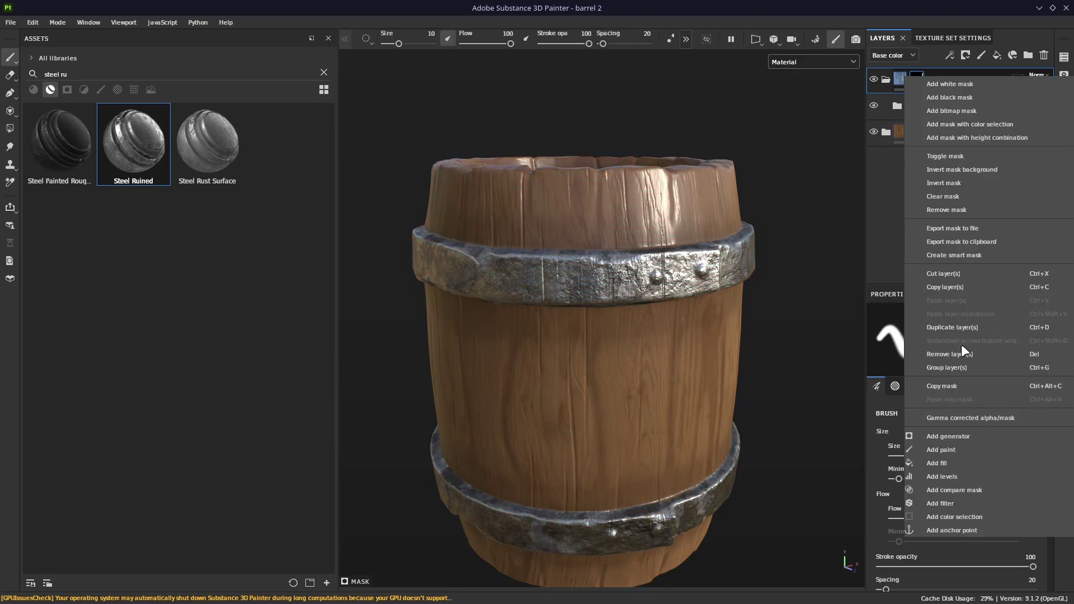
{"action": "left_click", "coordinate": [902, 214]}
{"action": "right_click", "coordinate": [916, 80]}
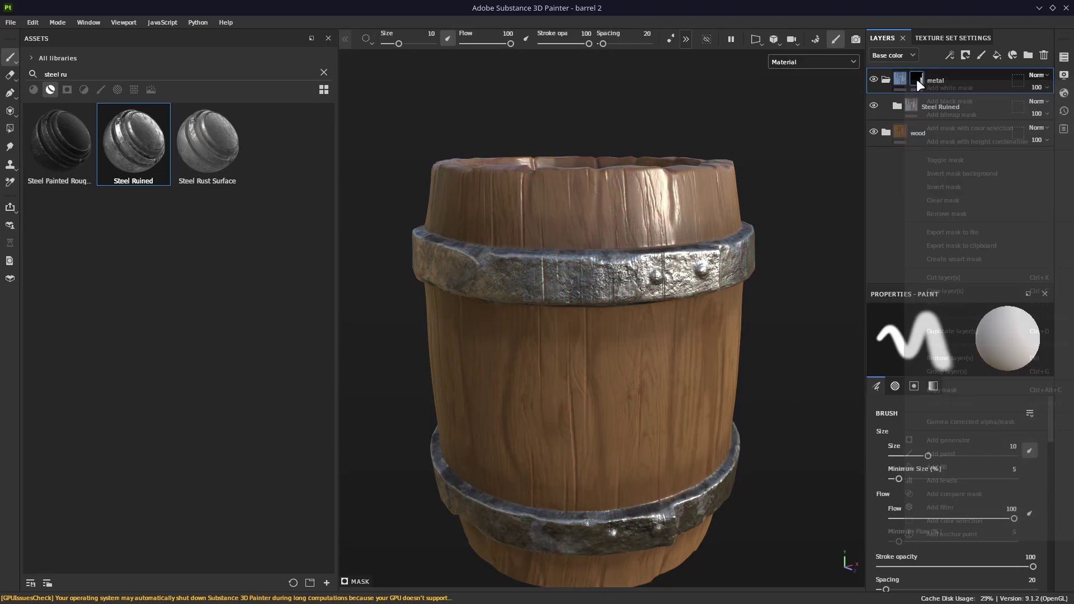
{"action": "left_click", "coordinate": [940, 390]}
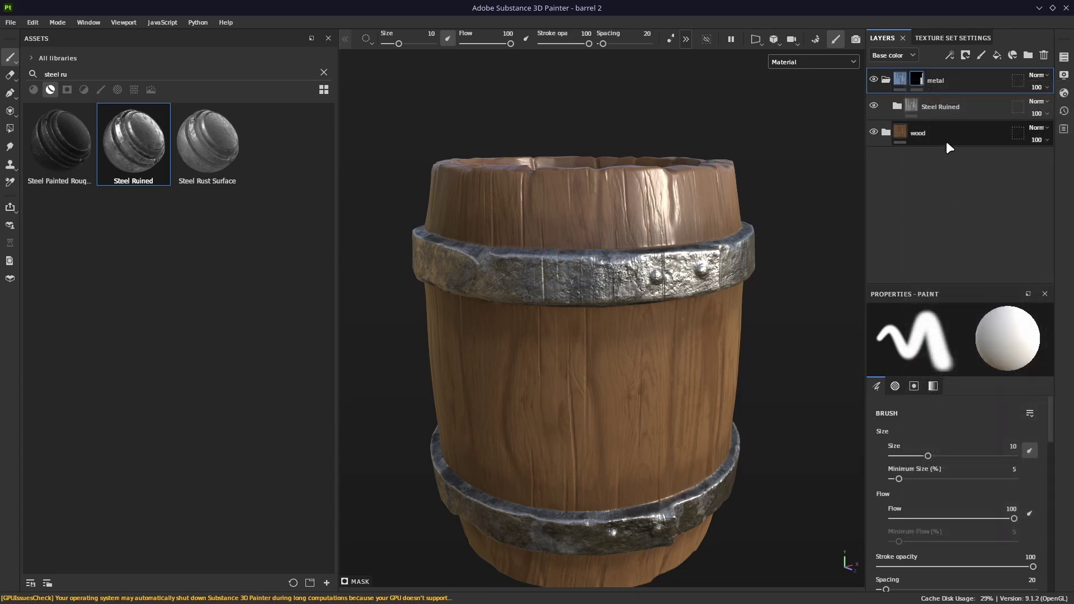
{"action": "right_click", "coordinate": [946, 140]}
{"action": "left_click", "coordinate": [941, 338]}
{"action": "right_click", "coordinate": [951, 133]}
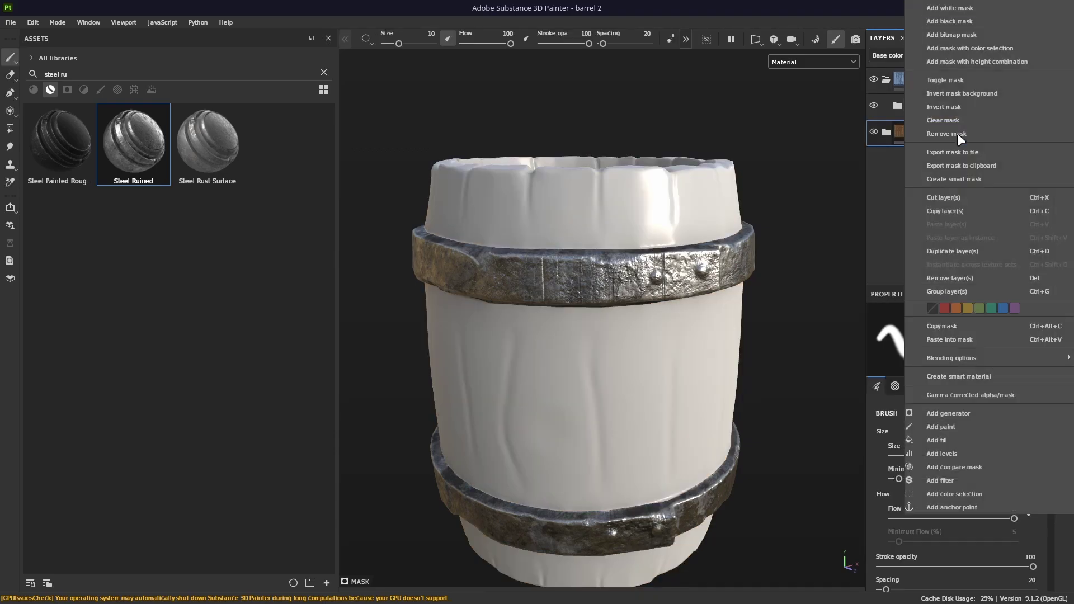
{"action": "left_click", "coordinate": [952, 106]}
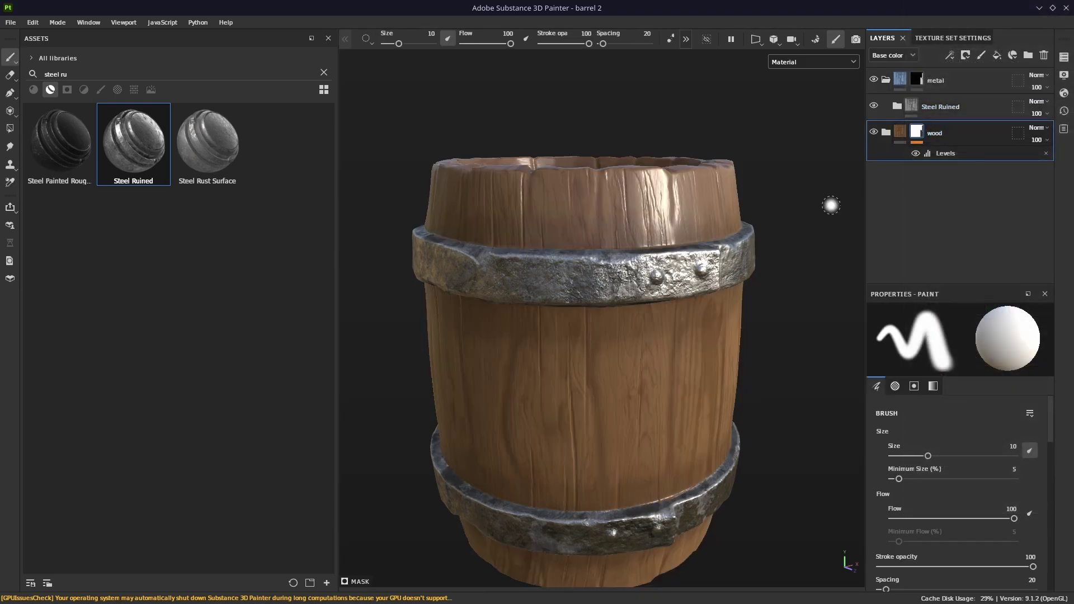
Delete the Sharpen layer inside Steel Ruined, then set Edge Highlight to 24 opacity with a roughness of about 0.4
{"action": "middle_click_drag", "start_coordinate": [599, 317], "coordinate": [647, 286], "text": "alt"}
{"action": "left_click_drag", "start_coordinate": [647, 284], "coordinate": [673, 260], "text": "alt"}
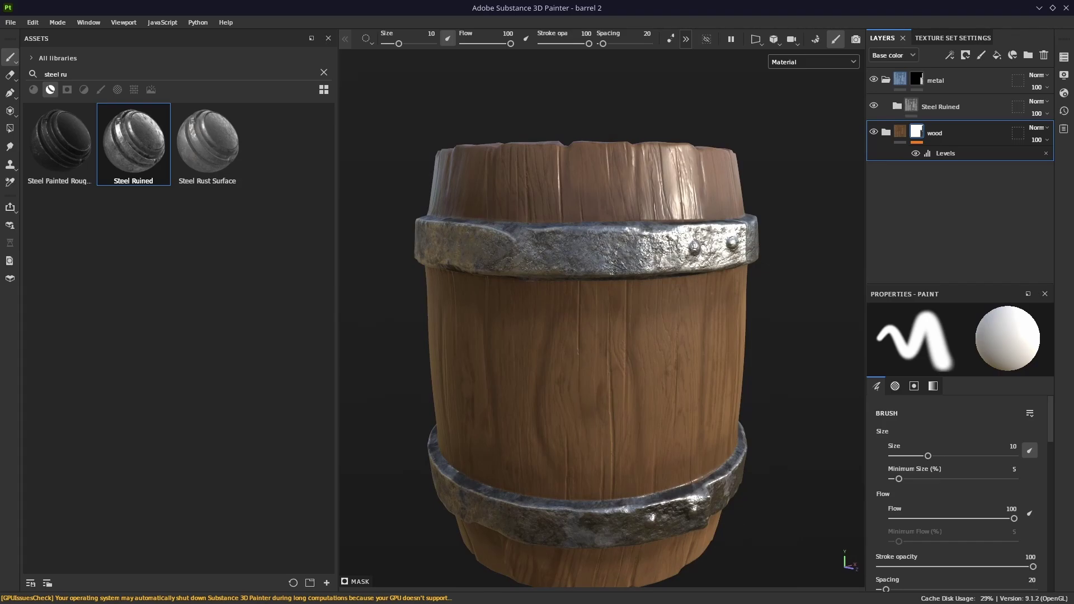
{"action": "left_click", "coordinate": [897, 106]}
{"action": "left_click", "coordinate": [963, 133]}
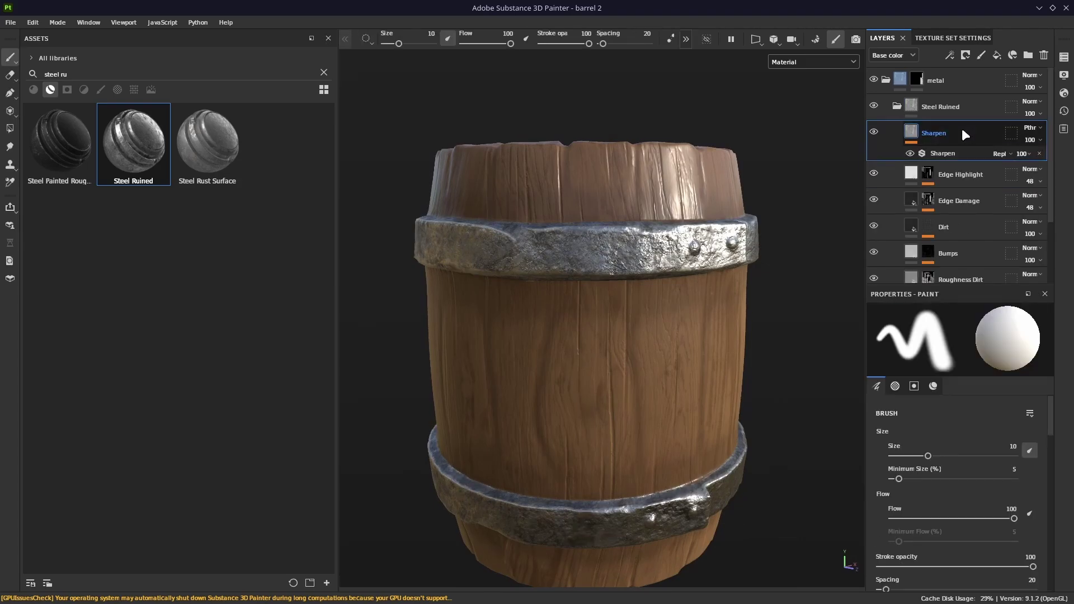
{"action": "key", "text": "Delete"}
{"action": "left_click", "coordinate": [1028, 139]}
{"action": "left_click", "coordinate": [1032, 160]}
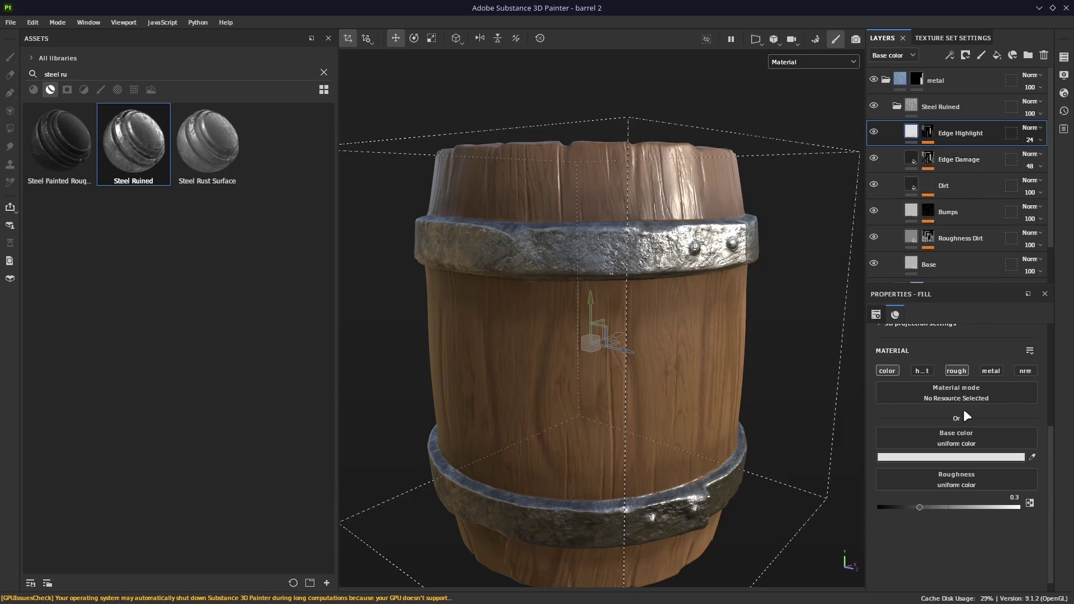
{"action": "left_click", "coordinate": [934, 507]}
Set the Edge Damage layer's opacity to 11 and the Roughness Dirt layer's roughness to 0.9
{"action": "left_click", "coordinate": [1033, 164]}
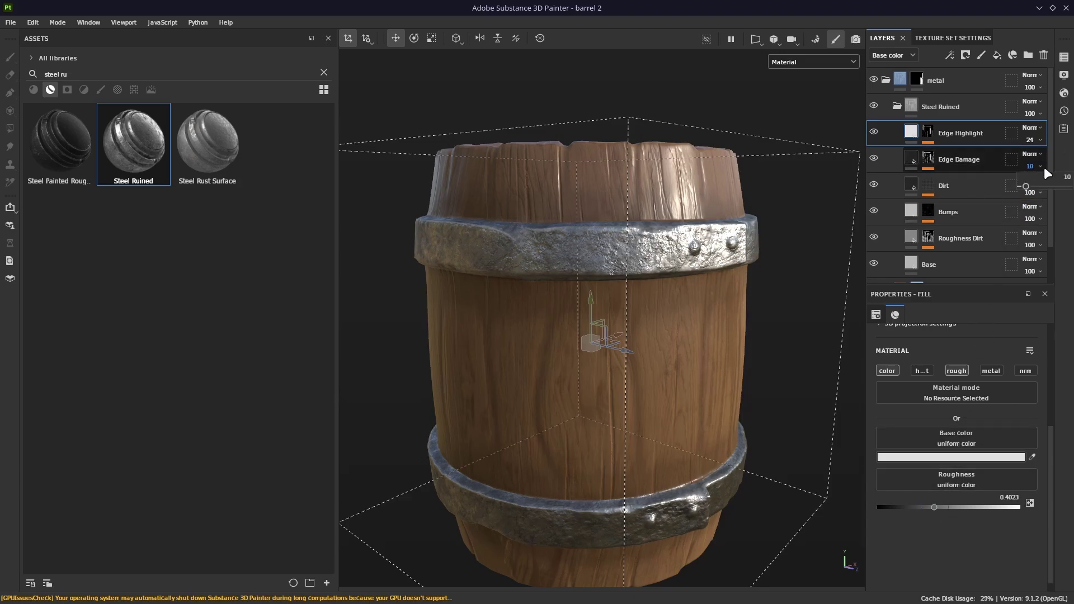
{"action": "left_click", "coordinate": [1067, 177]}
{"action": "type", "text": "10"}
{"action": "left_click", "coordinate": [960, 238]}
{"action": "left_click", "coordinate": [1010, 485]}
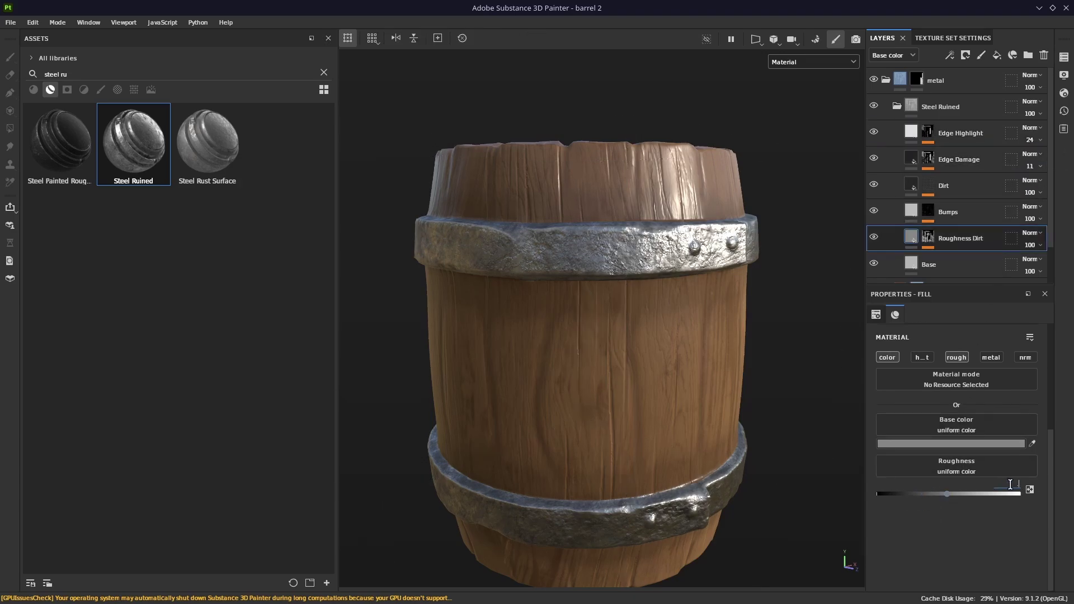
{"action": "type", "text": "0.9"}
Darken the Steel Ruined Base layer's color to gray 909090 and raise its roughness
{"action": "left_click", "coordinate": [951, 264]}
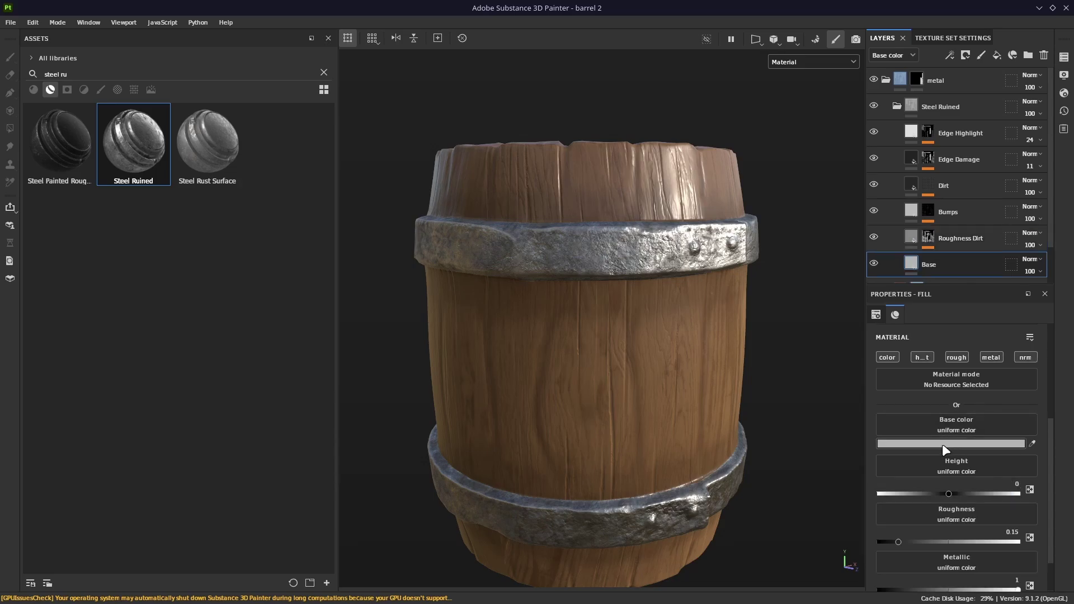
{"action": "left_click", "coordinate": [906, 443]}
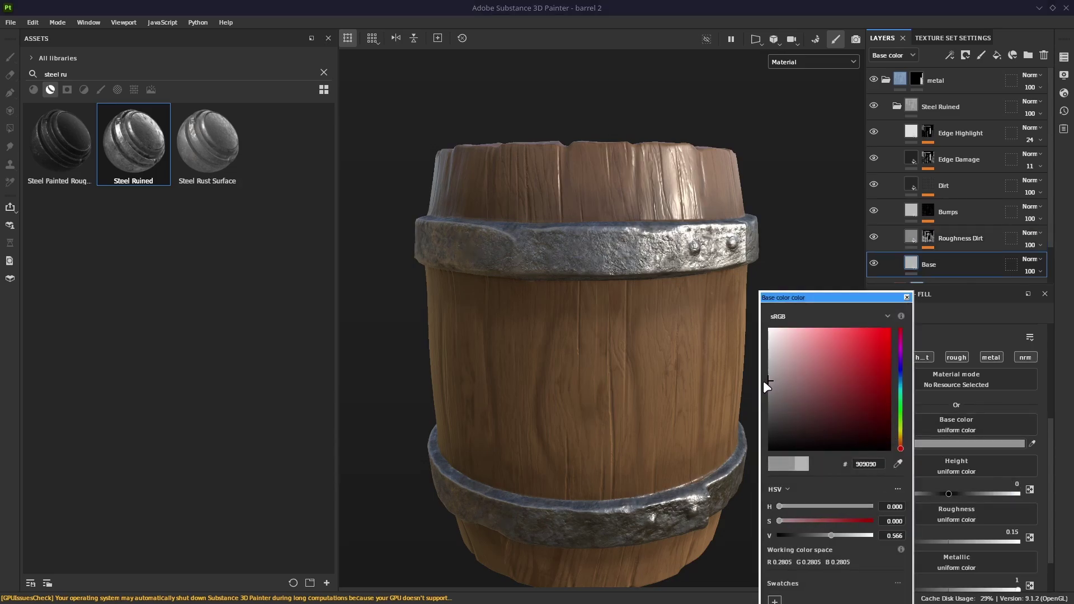
{"action": "left_click", "coordinate": [948, 541]}
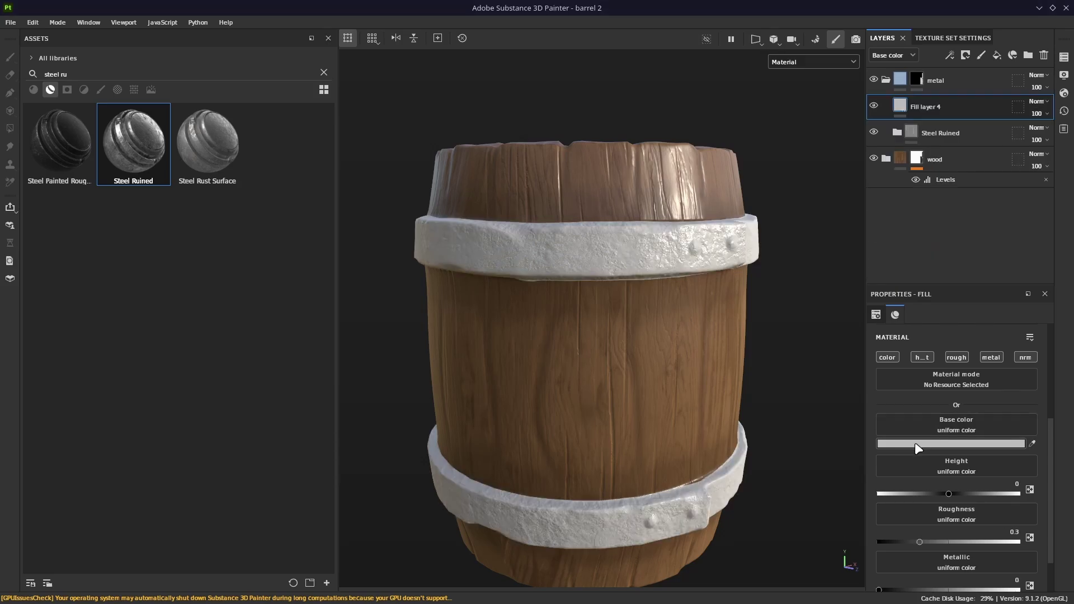
Give Fill layer 4 a rusty orange base color at 70 opacity and turn off its height and metallic channels
{"action": "left_click", "coordinate": [914, 443]}
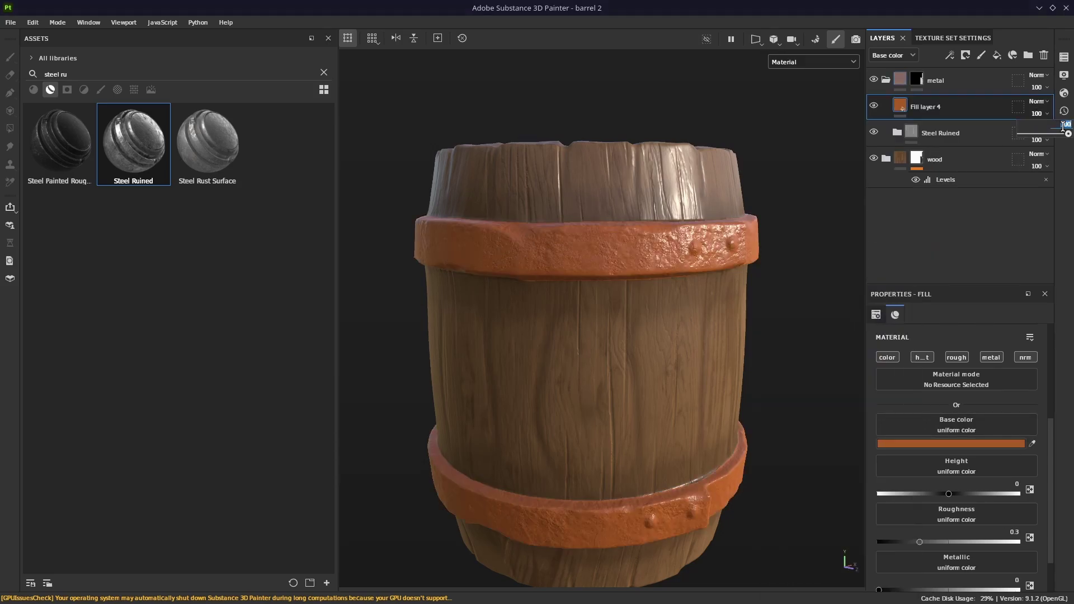
{"action": "left_click", "coordinate": [1063, 126]}
{"action": "type", "text": "70"}
{"action": "key", "text": "Return"}
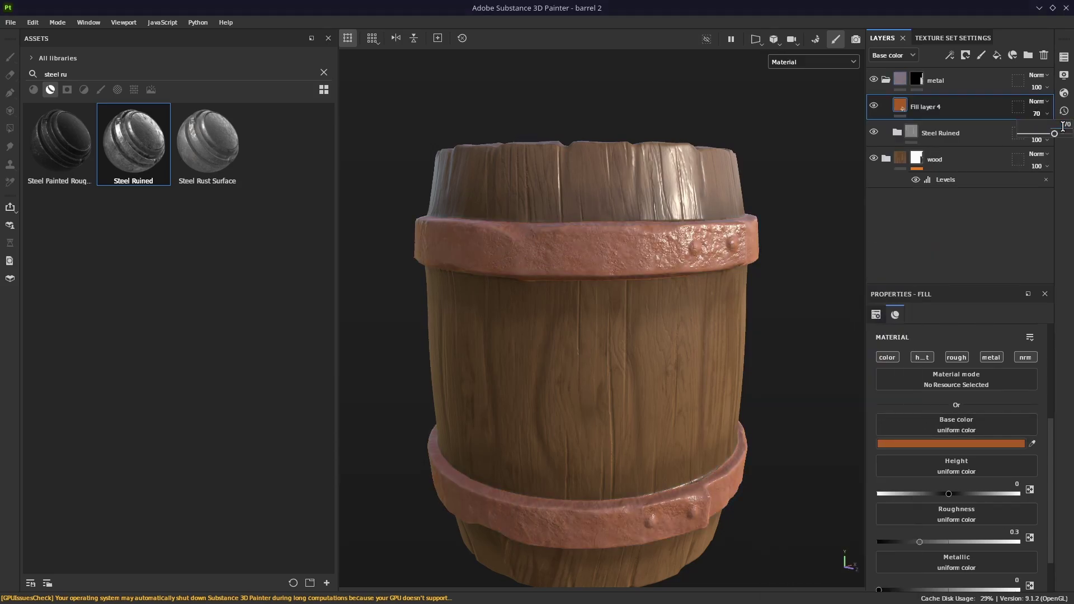
{"action": "left_click", "coordinate": [922, 357]}
{"action": "left_click", "coordinate": [990, 357]}
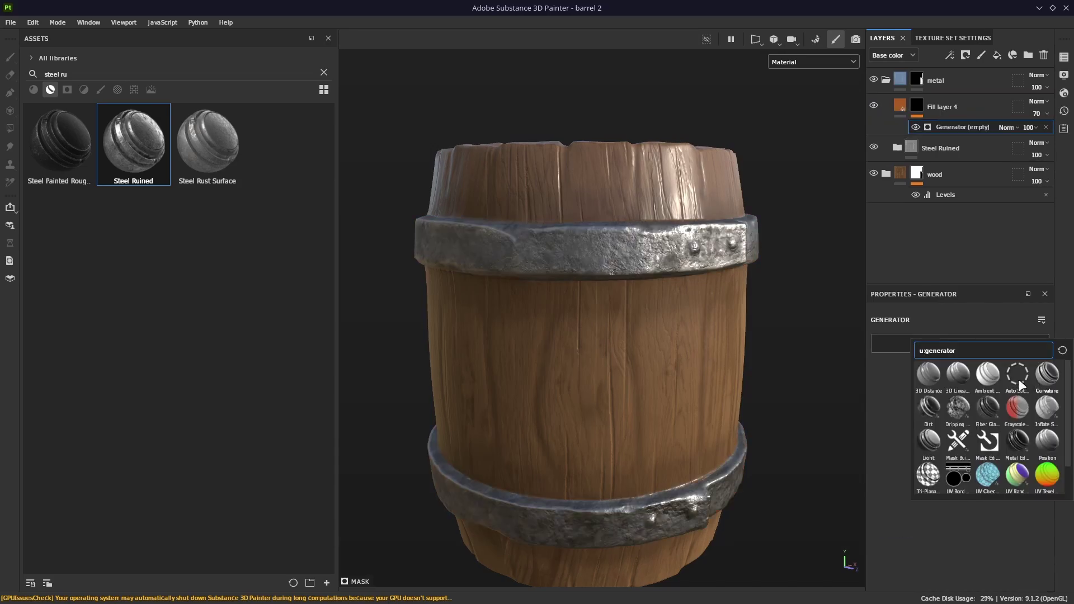
Apply a Curvature generator to Fill layer 4's mask with Global Invert on, Global Blur 0.58 and Global Balance 0.8
{"action": "left_click", "coordinate": [1019, 378]}
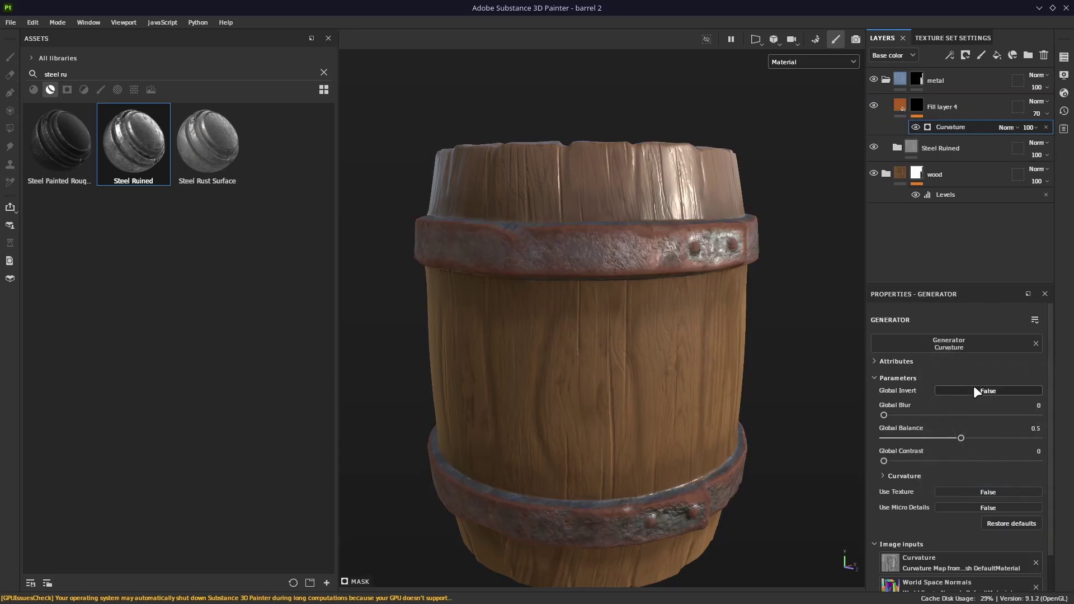
{"action": "left_click", "coordinate": [974, 390]}
{"action": "left_click", "coordinate": [1038, 406]}
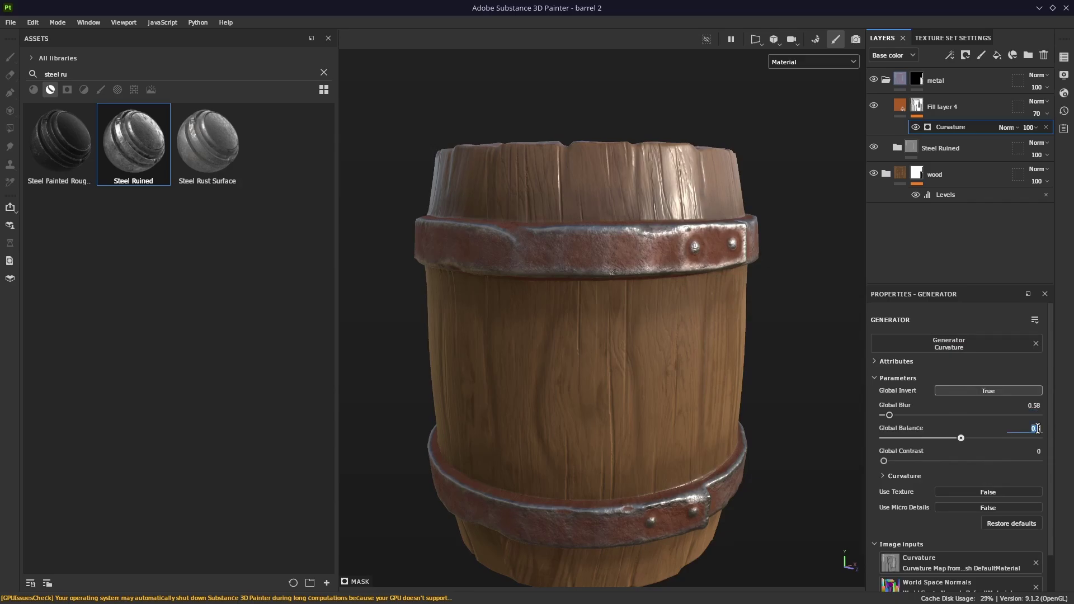
{"action": "type", "text": "0.8"}
{"action": "key", "text": "Return"}
Set the generator's Sharp, Fine, Soft and Medium curvature values to 1, and Large, Big and Huge to 0
{"action": "left_click", "coordinate": [898, 475]}
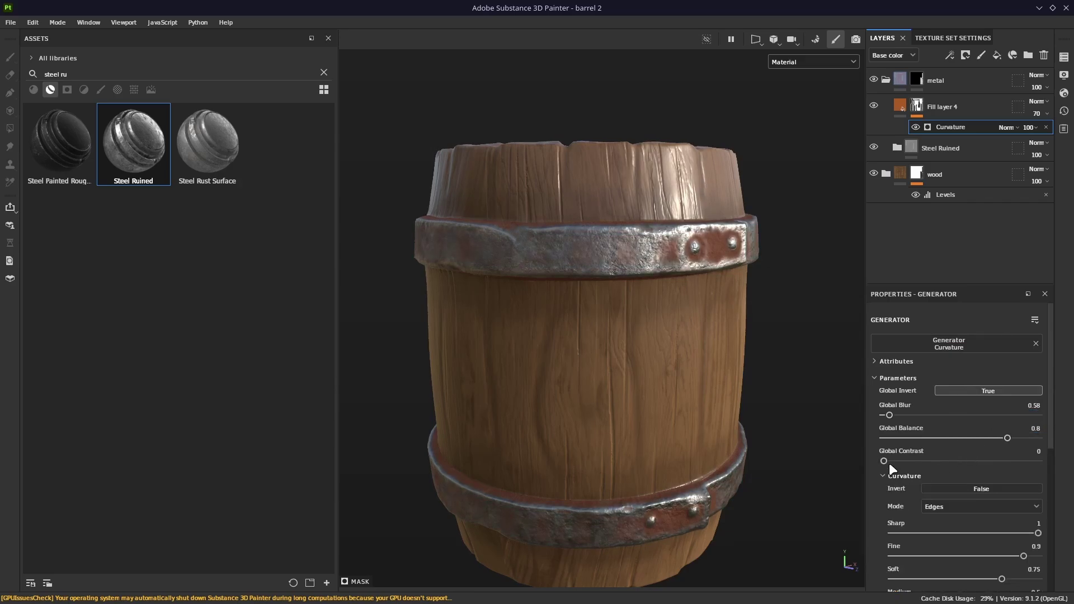
{"action": "scroll", "coordinate": [915, 448], "scroll_direction": "down", "scroll_amount": 3}
{"action": "left_click_drag", "start_coordinate": [1018, 459], "coordinate": [1026, 466]}
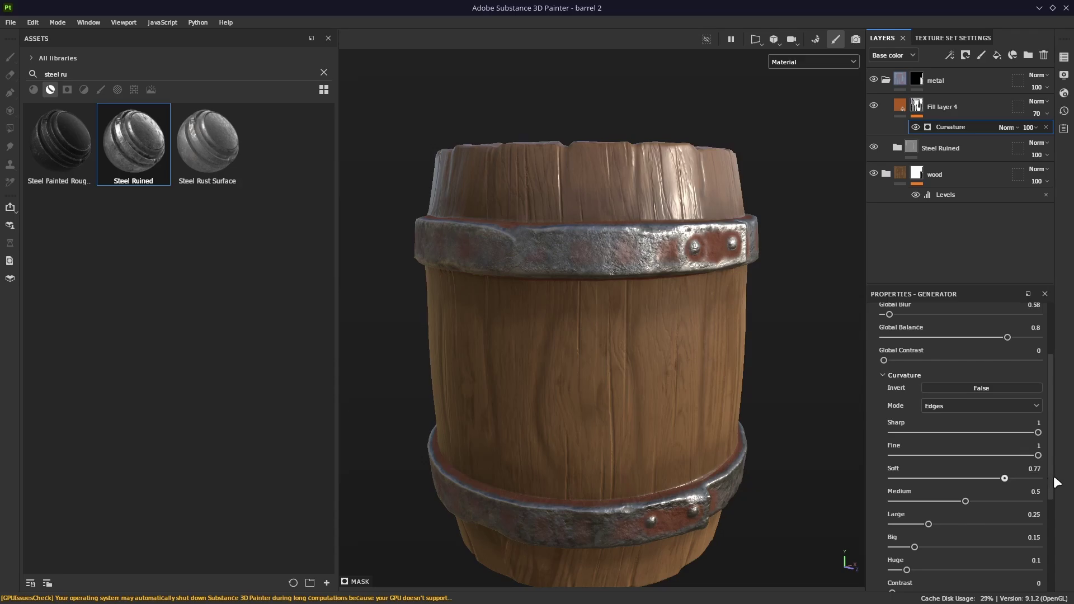
{"action": "left_click_drag", "start_coordinate": [1065, 497], "coordinate": [1066, 497]}
{"action": "scroll", "coordinate": [947, 435], "scroll_direction": "down", "scroll_amount": 3}
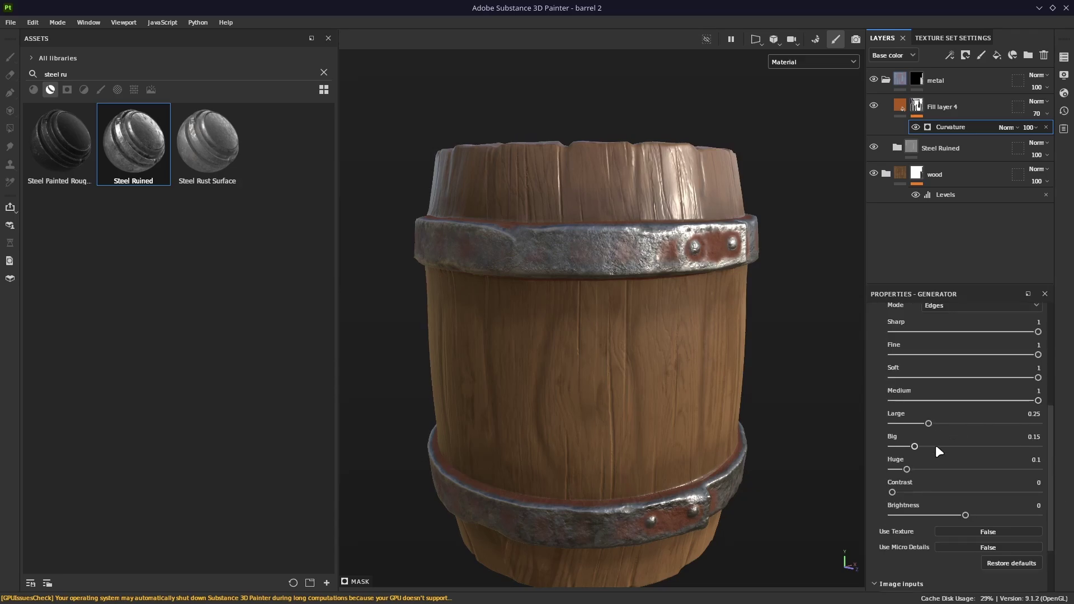
{"action": "left_click_drag", "start_coordinate": [930, 424], "coordinate": [884, 425]}
{"action": "left_click_drag", "start_coordinate": [914, 446], "coordinate": [879, 445]}
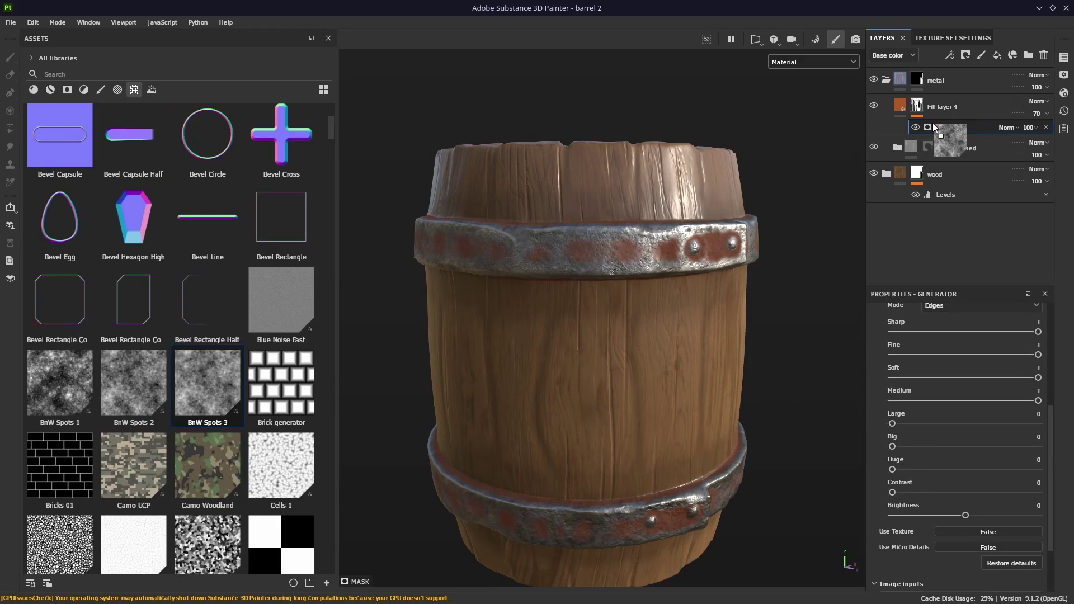
Add BnW Spots 3 above Curvature in Fill layer 4's mask and set its contrast to 0.6
{"action": "left_click_drag", "start_coordinate": [932, 122], "coordinate": [932, 123]}
{"action": "key", "text": "Return"}
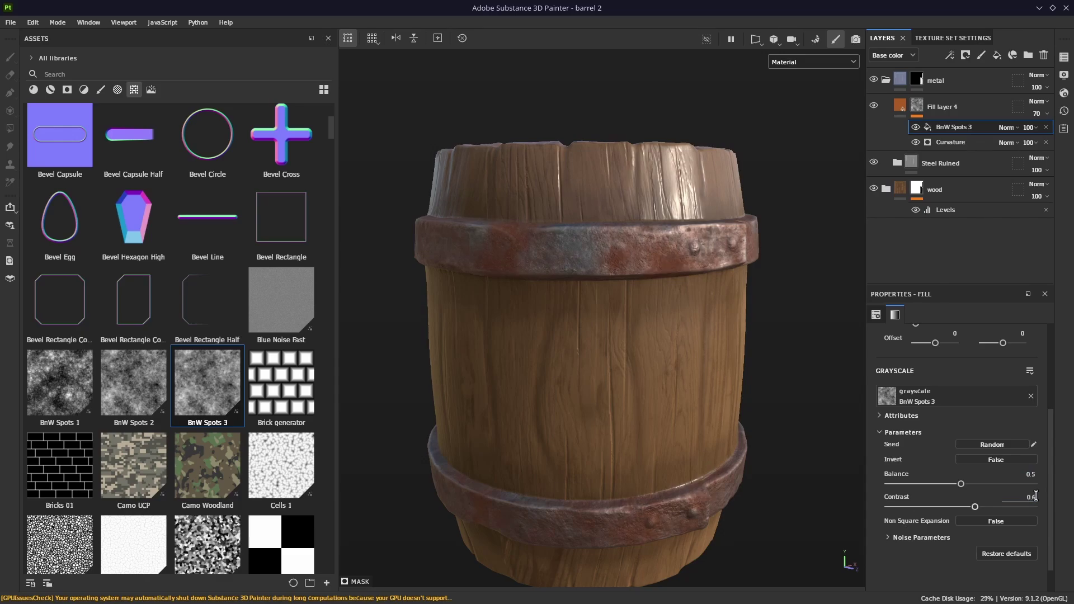
Set BnW Spots 3 in Fill layer 4's mask to Subtract blending at 52 opacity
{"action": "left_click", "coordinate": [1006, 127]}
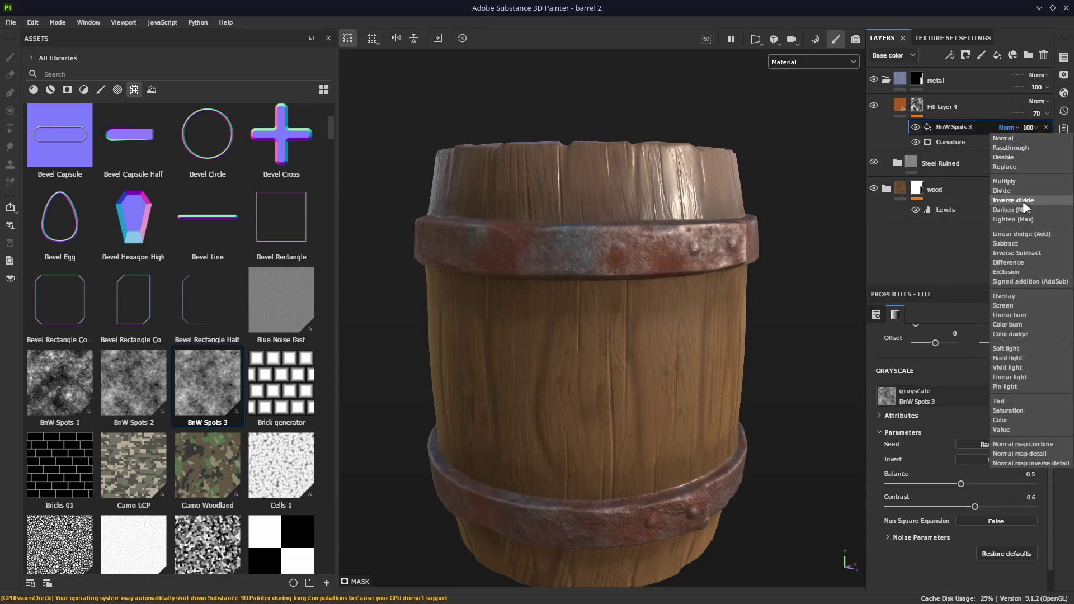
{"action": "left_click", "coordinate": [1020, 243]}
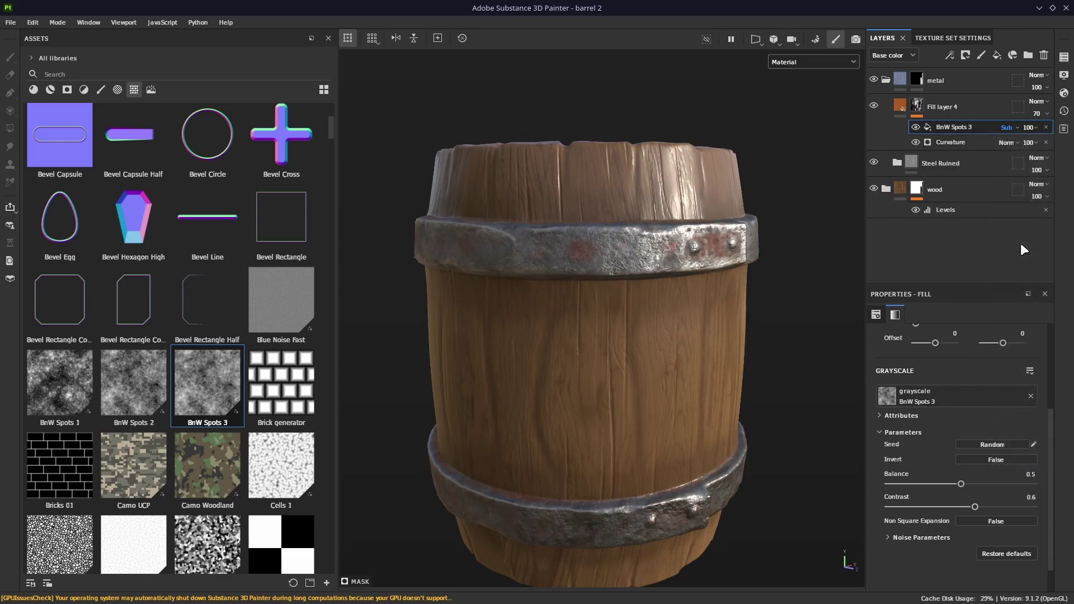
{"action": "left_click", "coordinate": [1032, 127]}
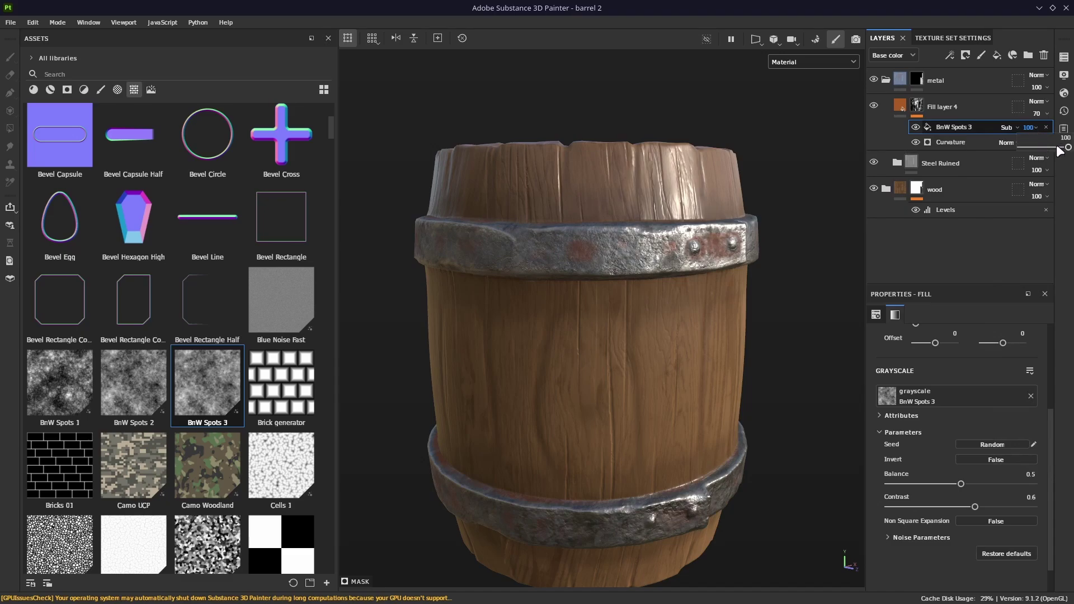
{"action": "left_click_drag", "start_coordinate": [1065, 148], "coordinate": [1011, 155]}
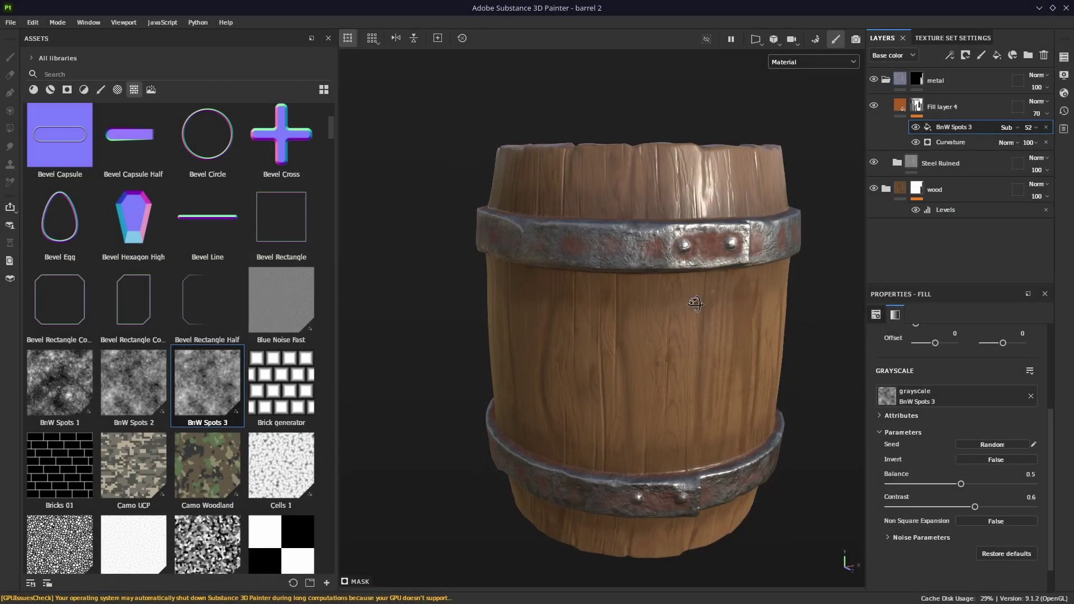
{"action": "left_click_drag", "start_coordinate": [674, 285], "coordinate": [648, 318], "text": "alt"}
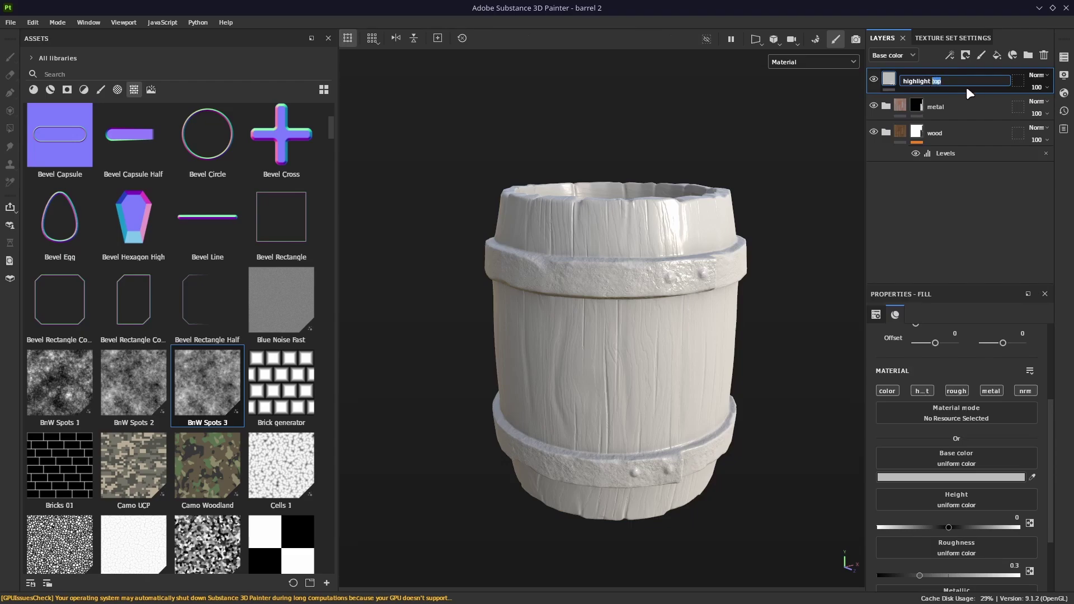
Rename the new fill layer highlight mid and turn off its height, roughness, metallic and normal channels
{"action": "type", "text": "d"}
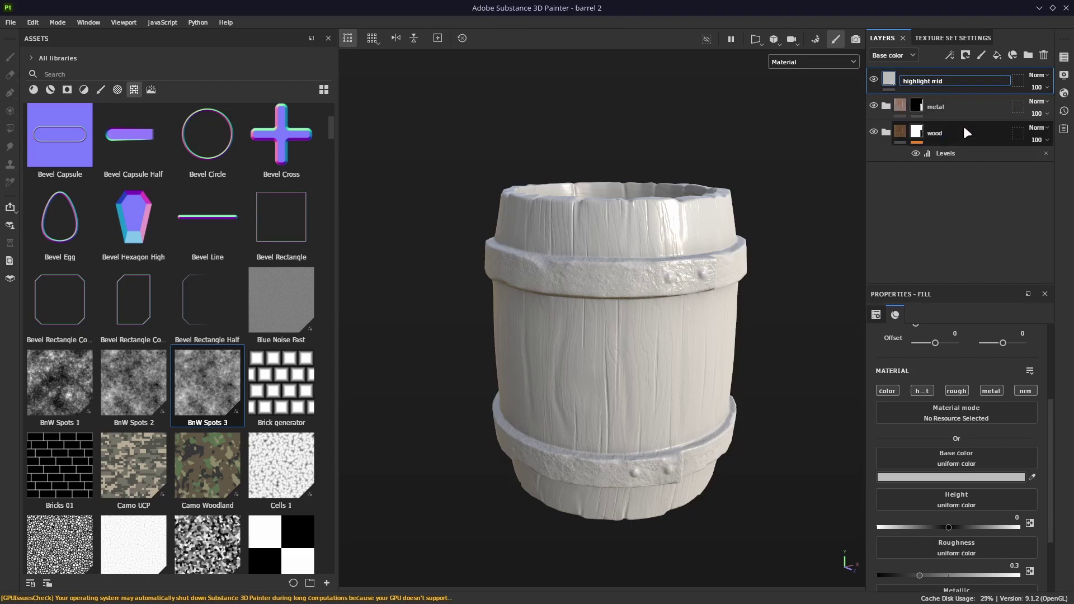
{"action": "key", "text": "Return"}
{"action": "left_click", "coordinate": [924, 391]}
{"action": "left_click", "coordinate": [955, 390]}
{"action": "left_click", "coordinate": [991, 391]}
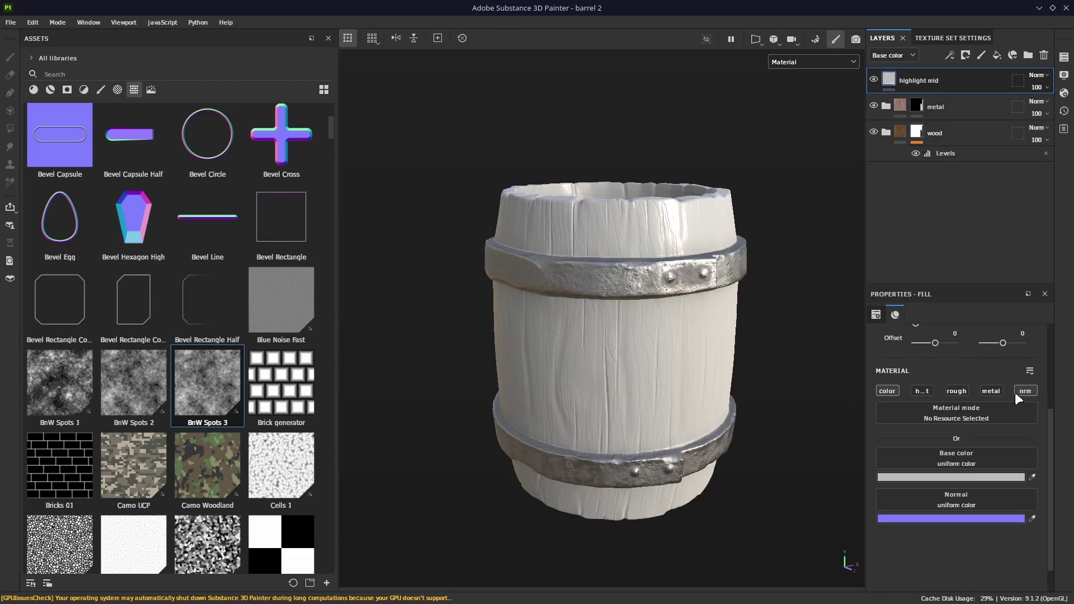
{"action": "left_click", "coordinate": [1019, 392]}
Add a black mask with a Curvature generator to highlight mid and set Global Contrast to 0.5
{"action": "left_click", "coordinate": [966, 56]}
{"action": "left_click", "coordinate": [985, 84]}
{"action": "left_click", "coordinate": [951, 56]}
{"action": "left_click", "coordinate": [961, 69]}
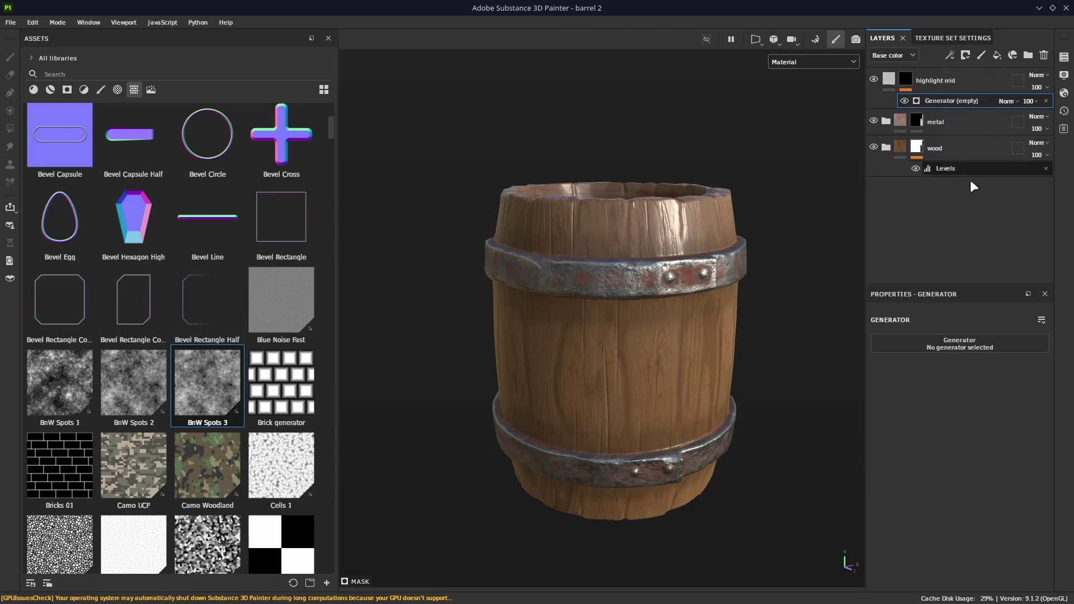
{"action": "left_click", "coordinate": [976, 340]}
{"action": "left_click", "coordinate": [1039, 379]}
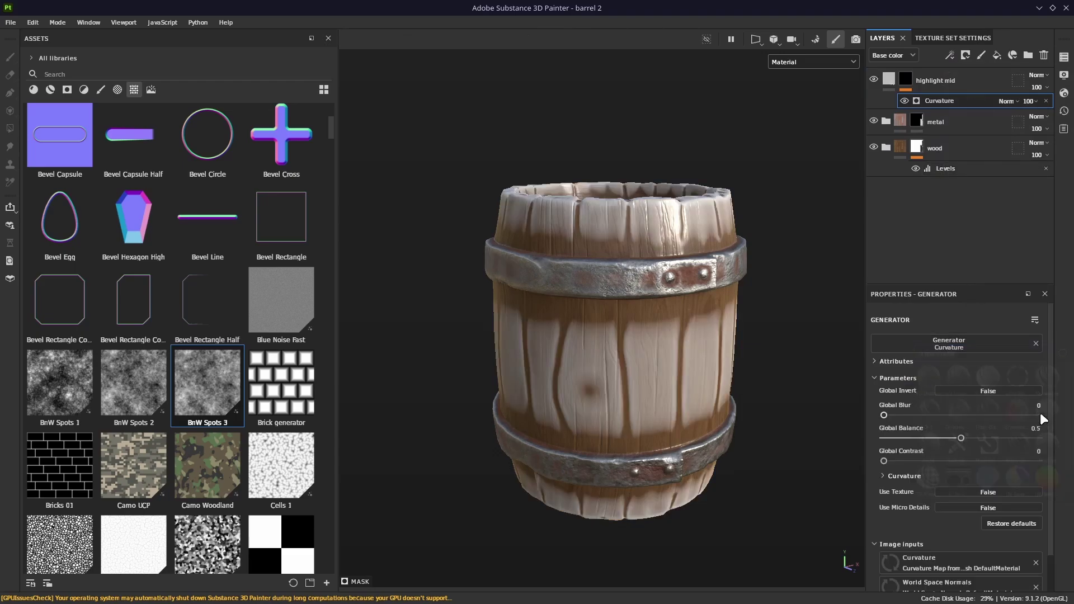
{"action": "left_click", "coordinate": [1038, 452]}
{"action": "type", "text": "0.5"}
{"action": "key", "text": "Return"}
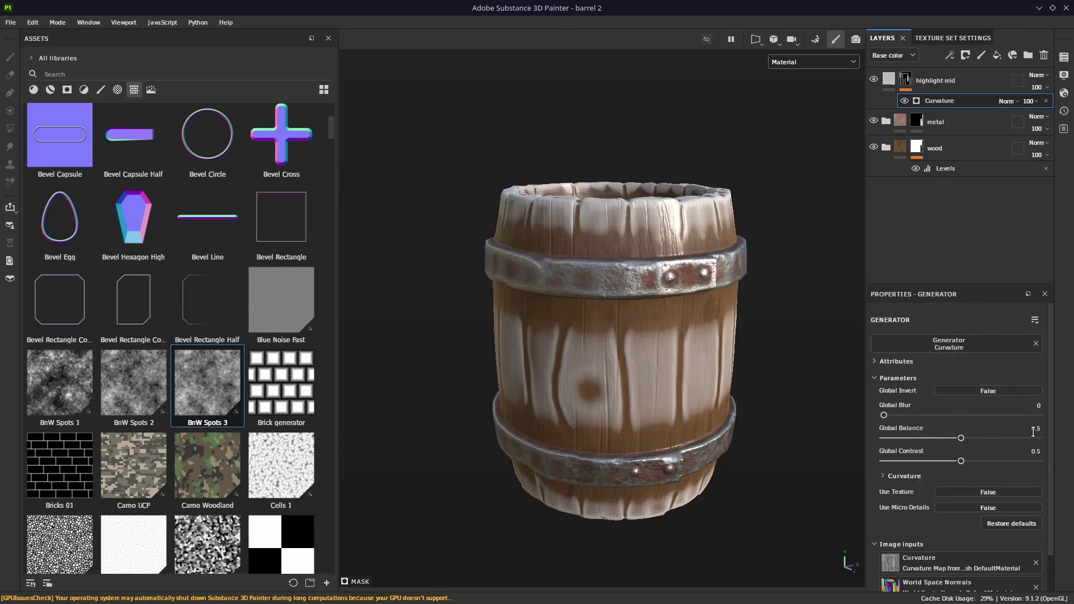
Set the highlight mid layer to Divide blending at 70 opacity
{"action": "left_click", "coordinate": [1039, 75]}
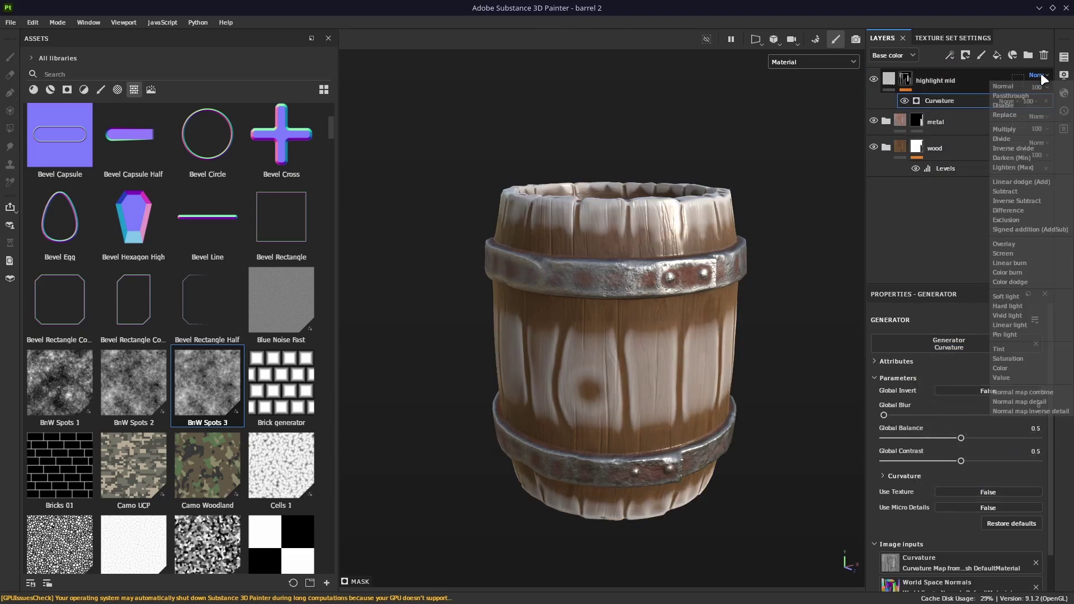
{"action": "left_click", "coordinate": [1010, 139]}
{"action": "left_click", "coordinate": [1061, 98]}
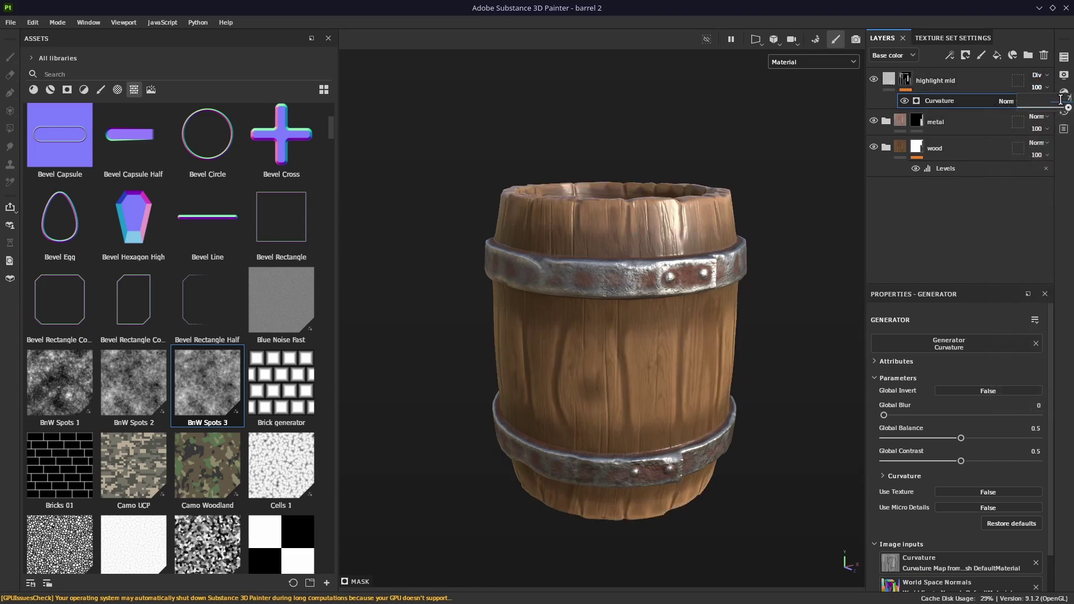
{"action": "type", "text": "70"}
{"action": "mouse_move", "coordinate": [676, 218]}
{"action": "left_mouse_down", "text": "alt"}
{"action": "mouse_move", "coordinate": [717, 217]}
{"action": "mouse_move", "coordinate": [625, 246]}
{"action": "mouse_move", "coordinate": [653, 202]}
{"action": "mouse_move", "coordinate": [649, 230]}
{"action": "left_mouse_up", "text": "alt"}
Duplicate highlight mid, rename the copy highlight top, and set its opacity to 50
{"action": "left_click", "coordinate": [968, 79]}
{"action": "right_click", "coordinate": [968, 79]}
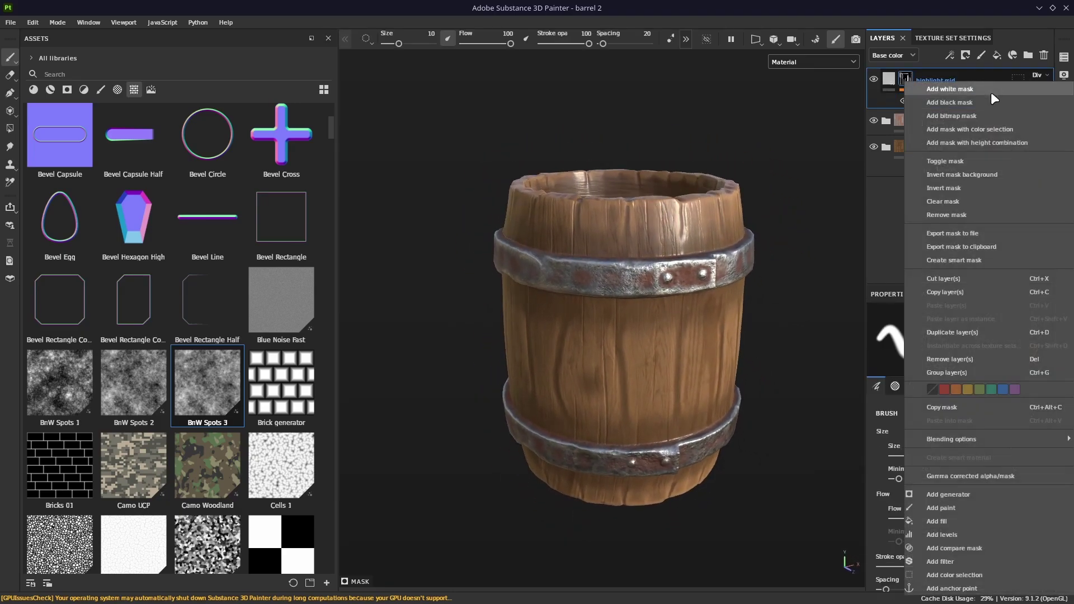
{"action": "left_click", "coordinate": [958, 332]}
{"action": "double_click", "coordinate": [937, 80]}
{"action": "type", "text": "highlight top"}
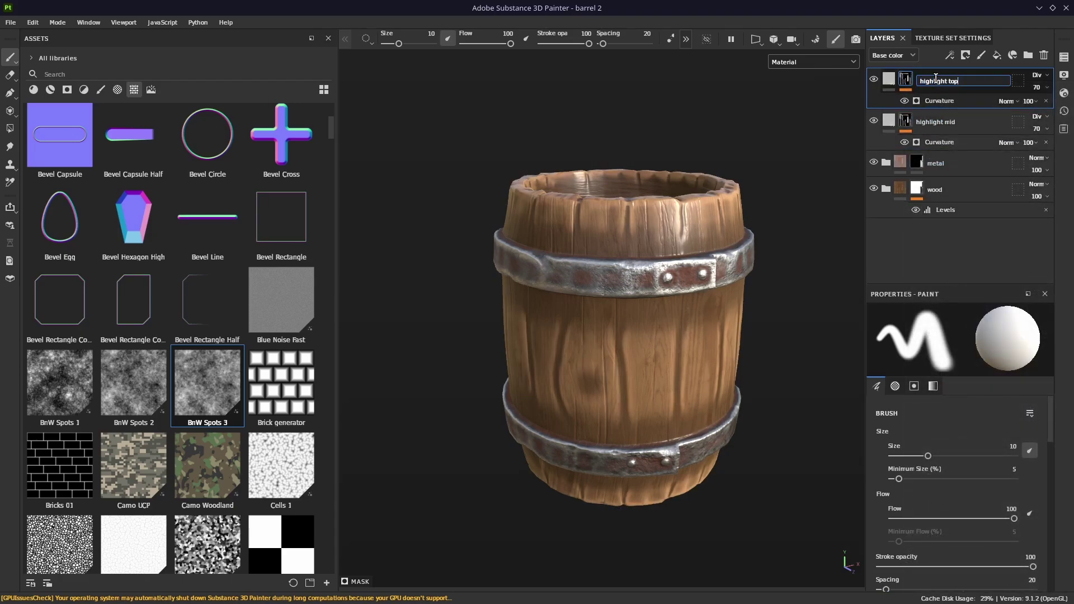
{"action": "left_click", "coordinate": [1042, 85]}
{"action": "left_click", "coordinate": [1066, 98]}
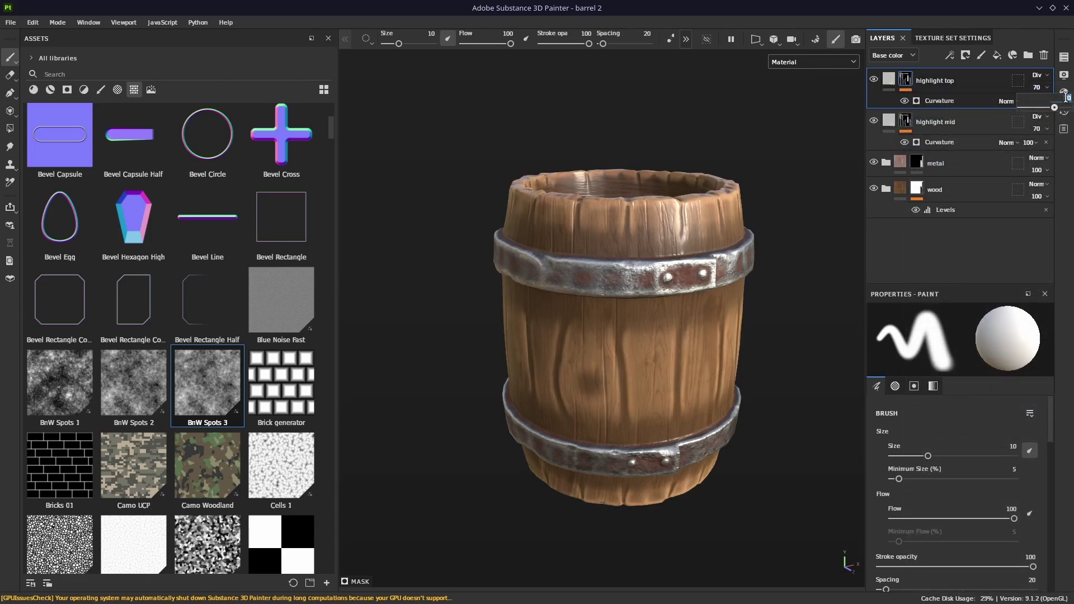
{"action": "type", "text": "50"}
{"action": "key", "text": "Return"}
Set highlight top's Curvature generator to Global Balance 0.22 and Global Contrast 0
{"action": "left_click", "coordinate": [950, 101]}
{"action": "left_click", "coordinate": [1035, 428]}
{"action": "type", "text": "0."}
{"action": "type", "text": "0.2"}
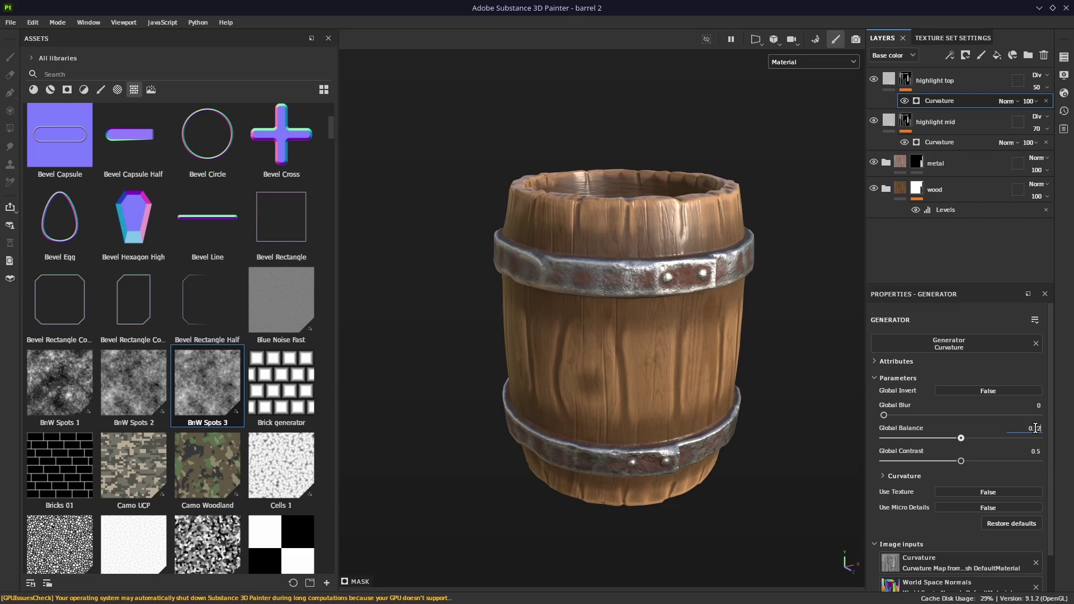
{"action": "type", "text": "2"}
{"action": "key", "text": "Return"}
{"action": "left_click", "coordinate": [1037, 451]}
{"action": "type", "text": "0"}
{"action": "key", "text": "Return"}
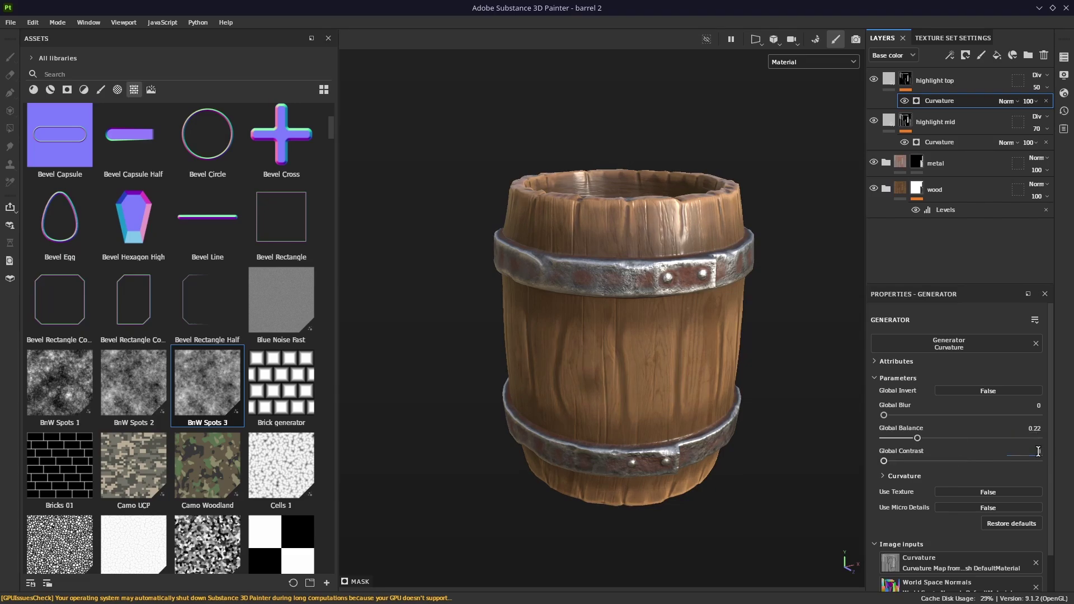
Compare the highlight top and highlight mid curvature masks in the Mask view, and return to the Material view
{"action": "left_click", "coordinate": [811, 62]}
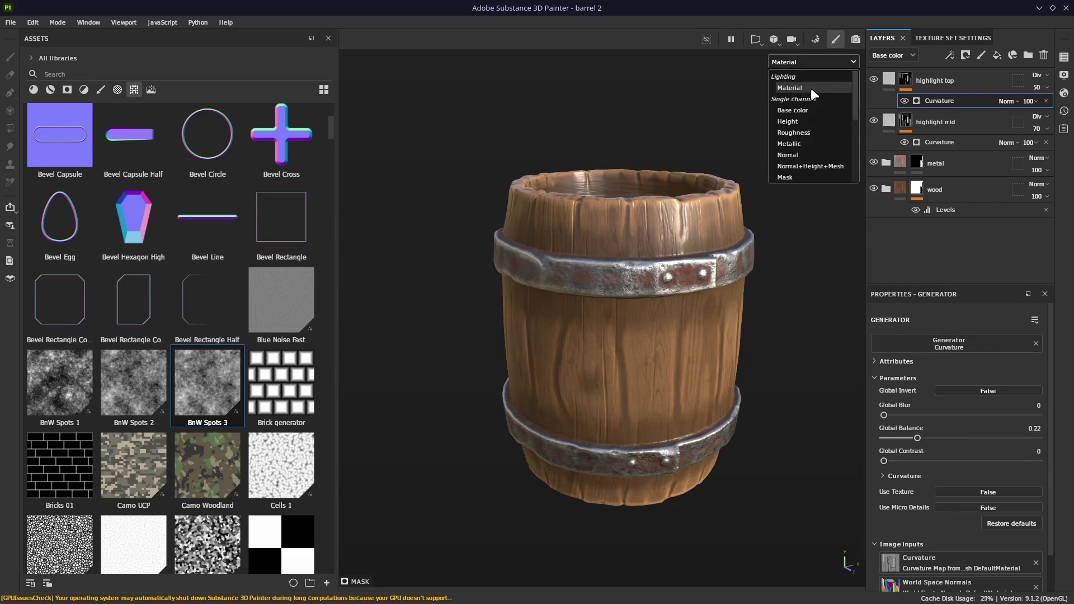
{"action": "left_click", "coordinate": [805, 175]}
{"action": "left_click_drag", "start_coordinate": [734, 202], "coordinate": [722, 222], "text": "alt"}
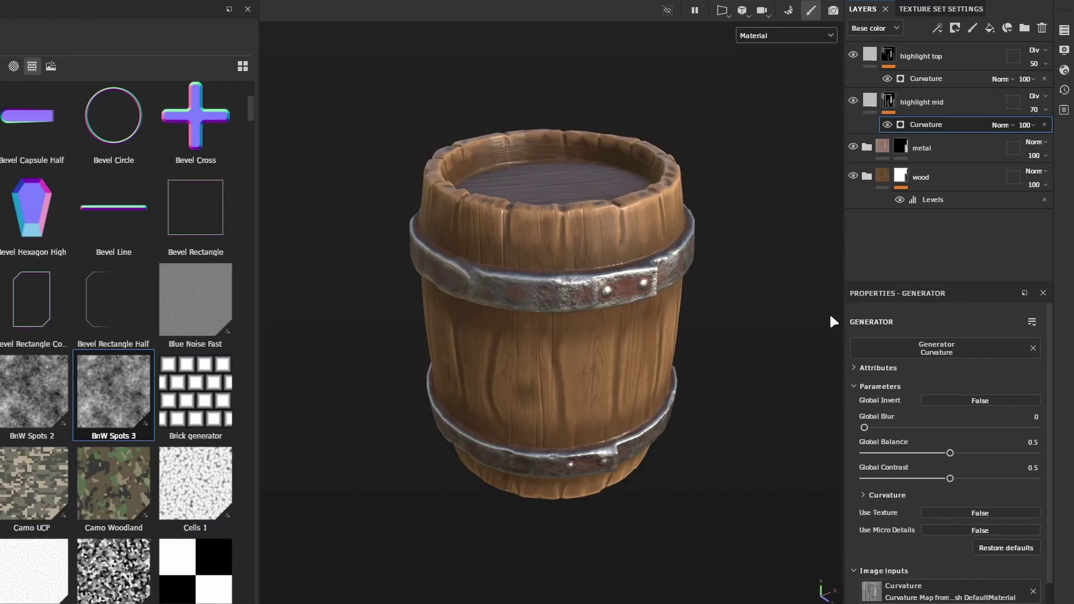
{"action": "left_click", "coordinate": [756, 36]}
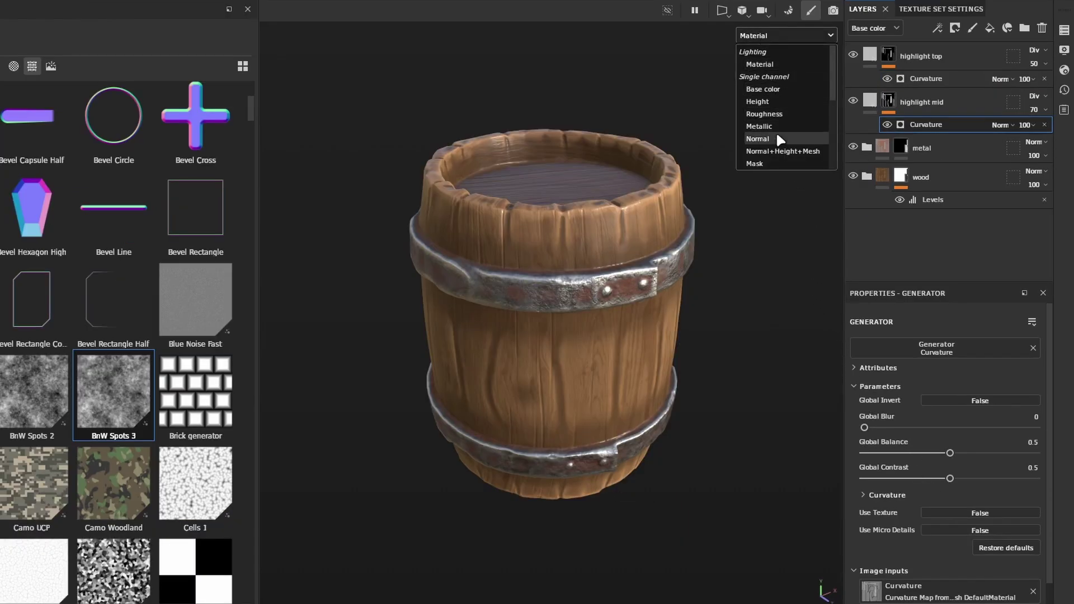
{"action": "left_click", "coordinate": [772, 162]}
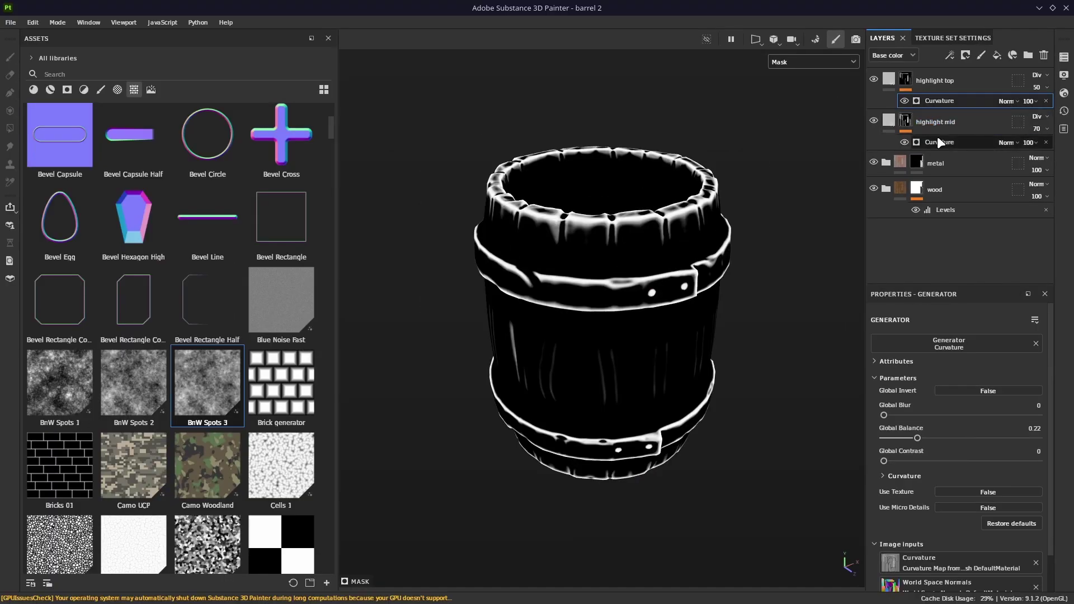
{"action": "left_click", "coordinate": [937, 138]}
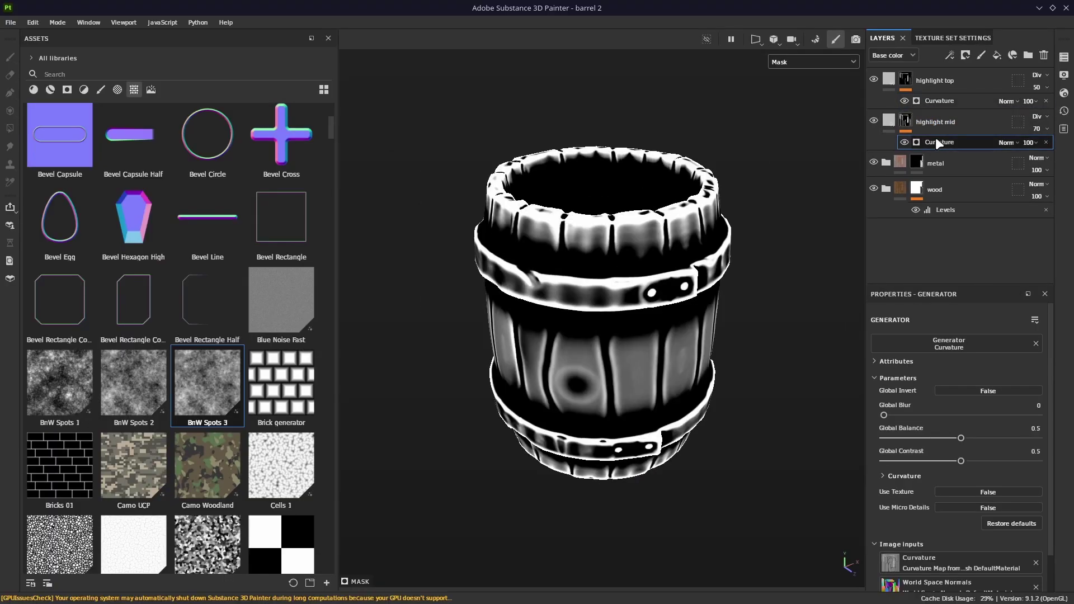
{"action": "left_click", "coordinate": [817, 62]}
{"action": "left_click", "coordinate": [811, 89]}
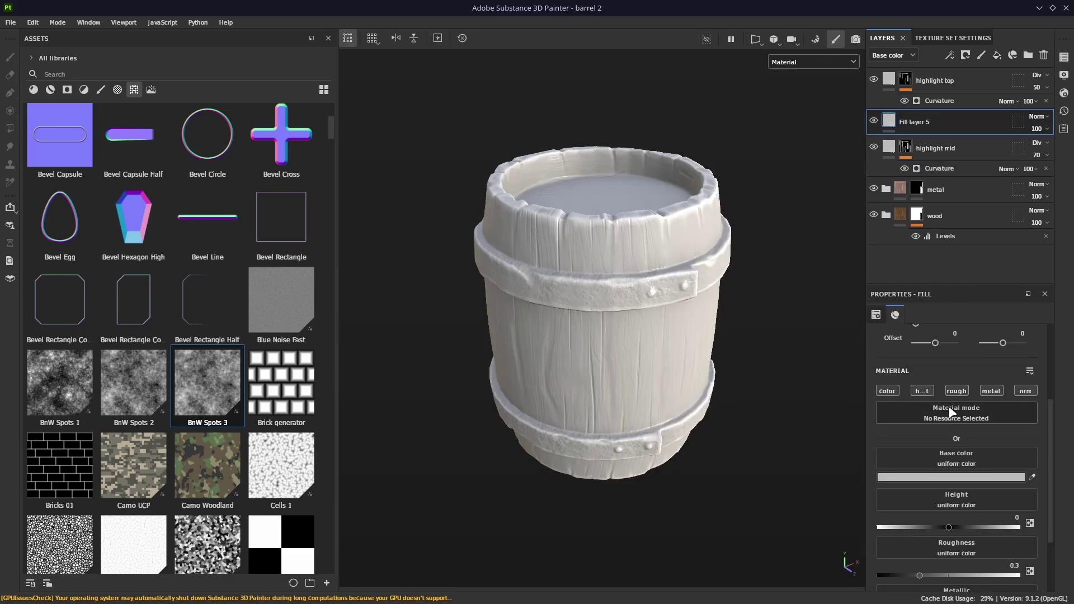
Set Fill layer 5's base color to 250B16 and turn on Global Invert in its Ambient Occlusion mask generator
{"action": "left_click", "coordinate": [939, 475]}
{"action": "key", "text": "ctrl+v"}
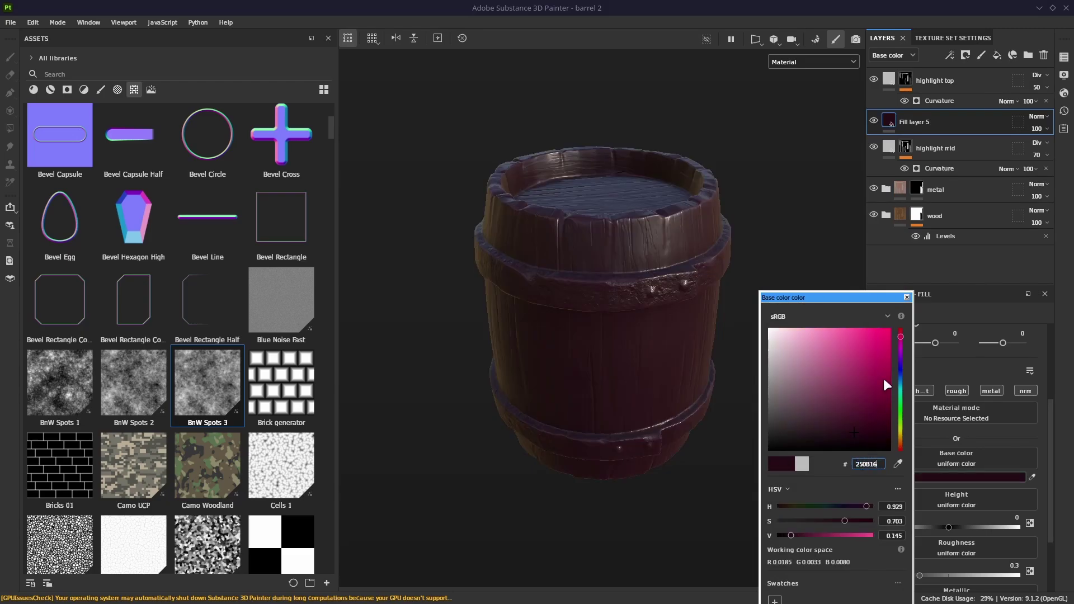
{"action": "left_click", "coordinate": [907, 297]}
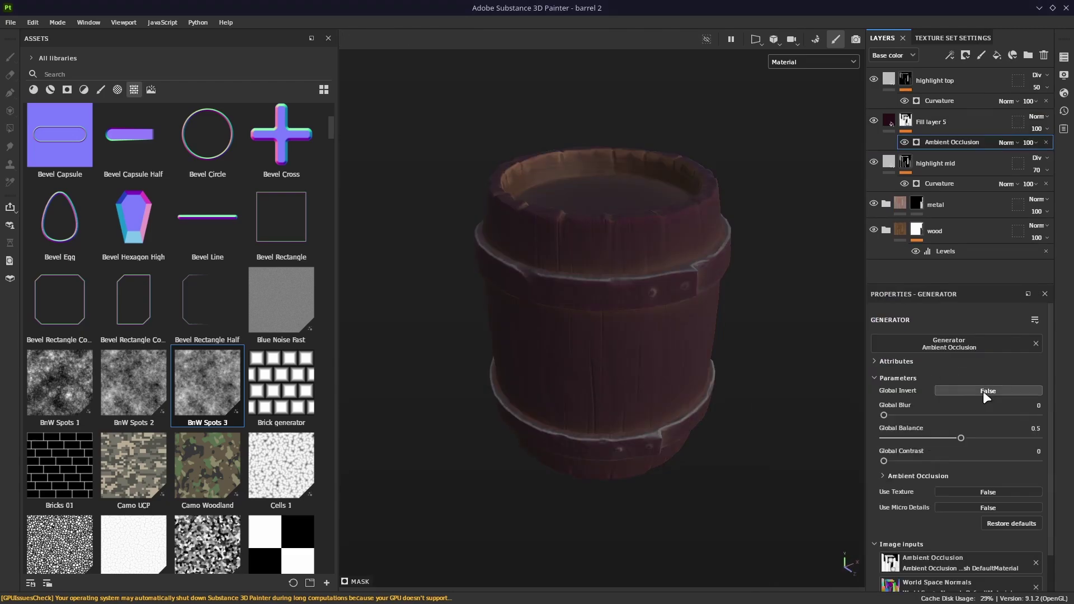
{"action": "left_click", "coordinate": [983, 391]}
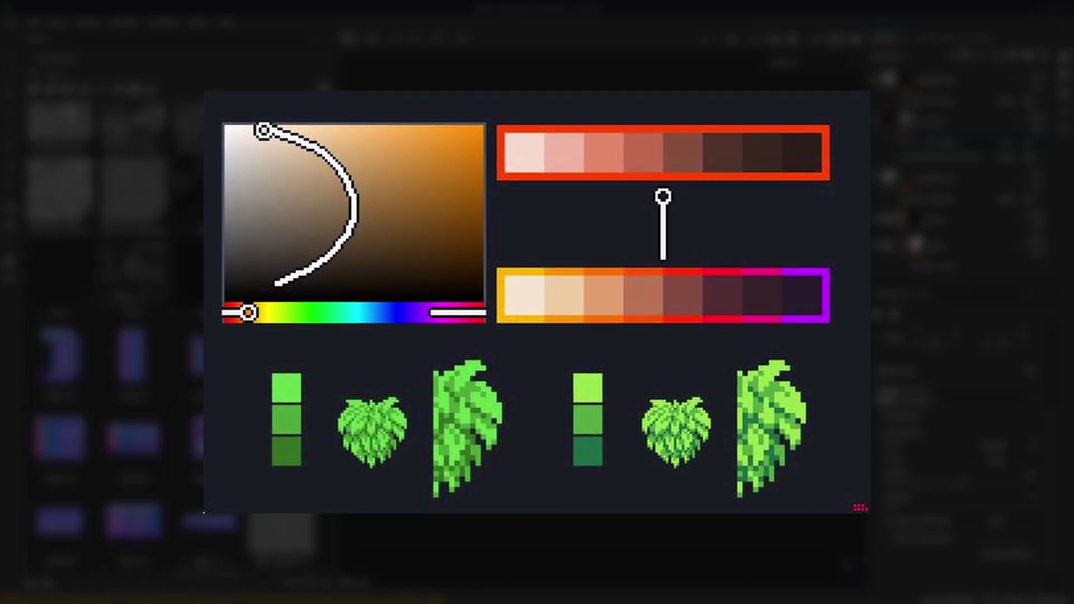
{"action": "middle_click", "coordinate": [1062, 66]}
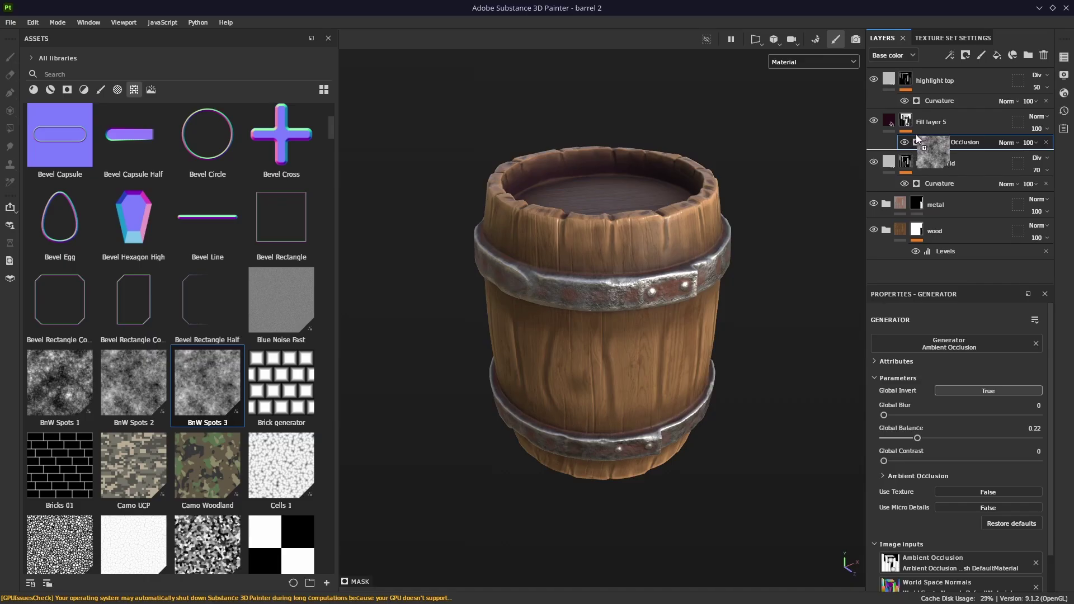
Add BnW Spots 3 with Screen blending above Ambient Occlusion in Fill layer 5's mask, and place Dirt Gradient on top
{"action": "left_click_drag", "start_coordinate": [915, 137], "coordinate": [930, 140]}
{"action": "left_click", "coordinate": [1006, 142]}
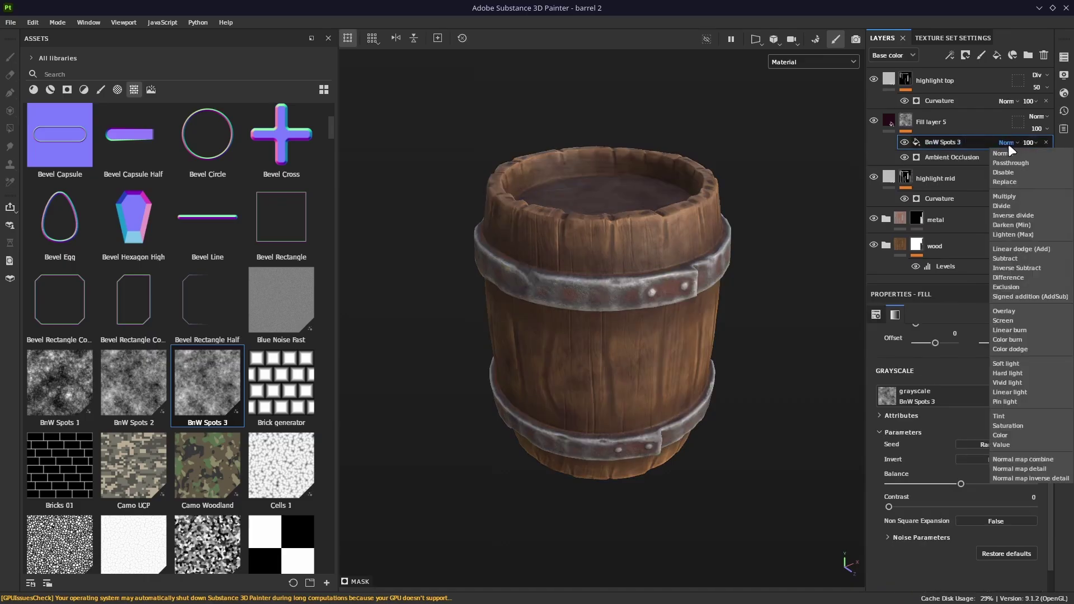
{"action": "left_click", "coordinate": [1010, 319]}
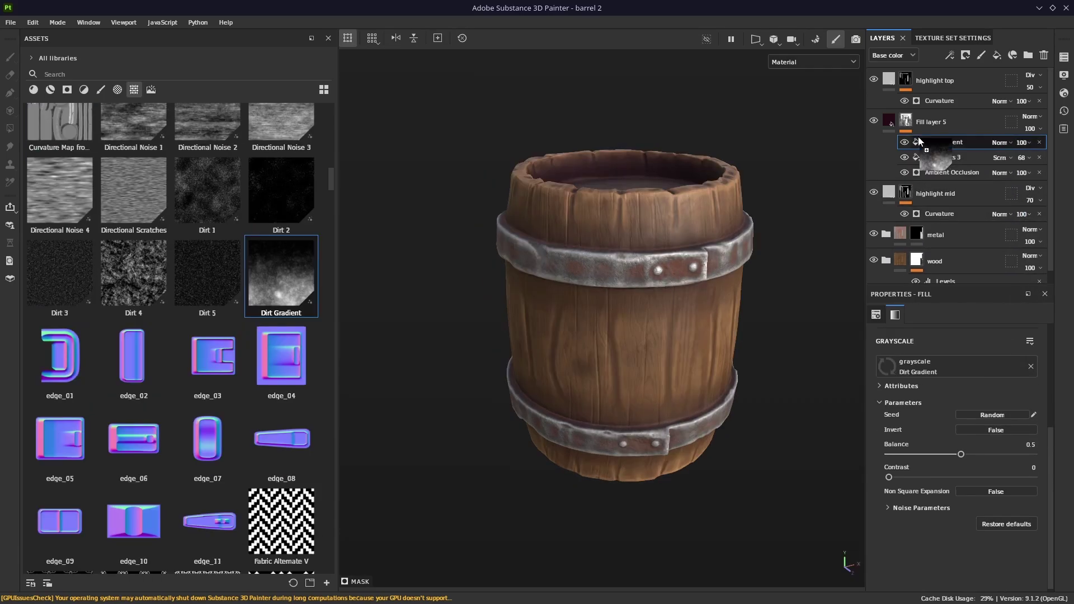
{"action": "left_click_drag", "start_coordinate": [918, 137], "coordinate": [918, 137]}
Try spherical projection on the Dirt Gradient fill and undo the change
{"action": "scroll", "coordinate": [920, 377], "scroll_direction": "up", "scroll_amount": 3}
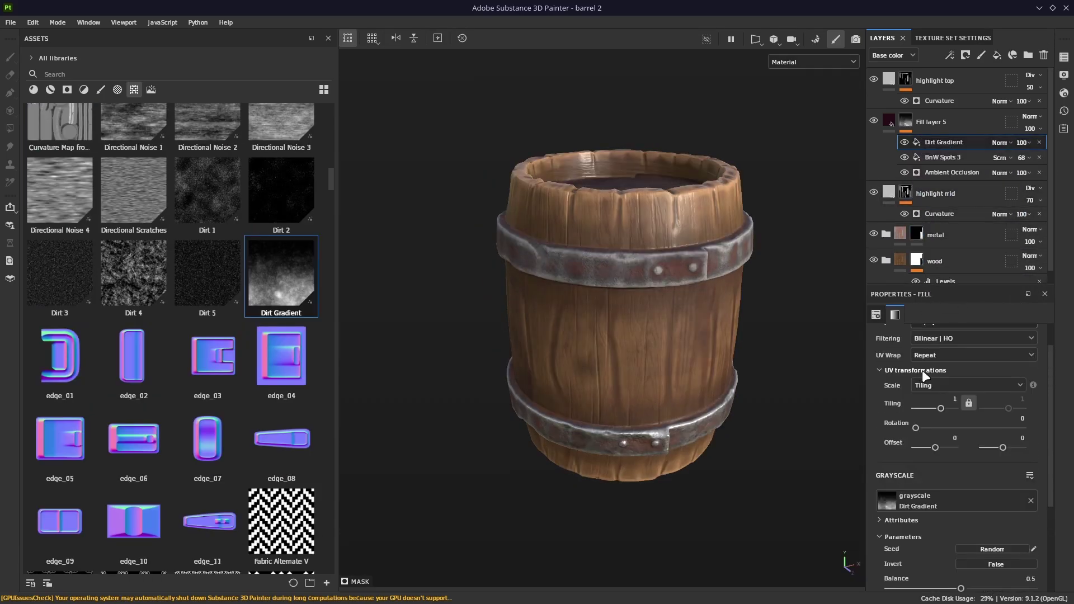
{"action": "scroll", "coordinate": [925, 376], "scroll_direction": "up", "scroll_amount": 2}
{"action": "left_click", "coordinate": [935, 354]}
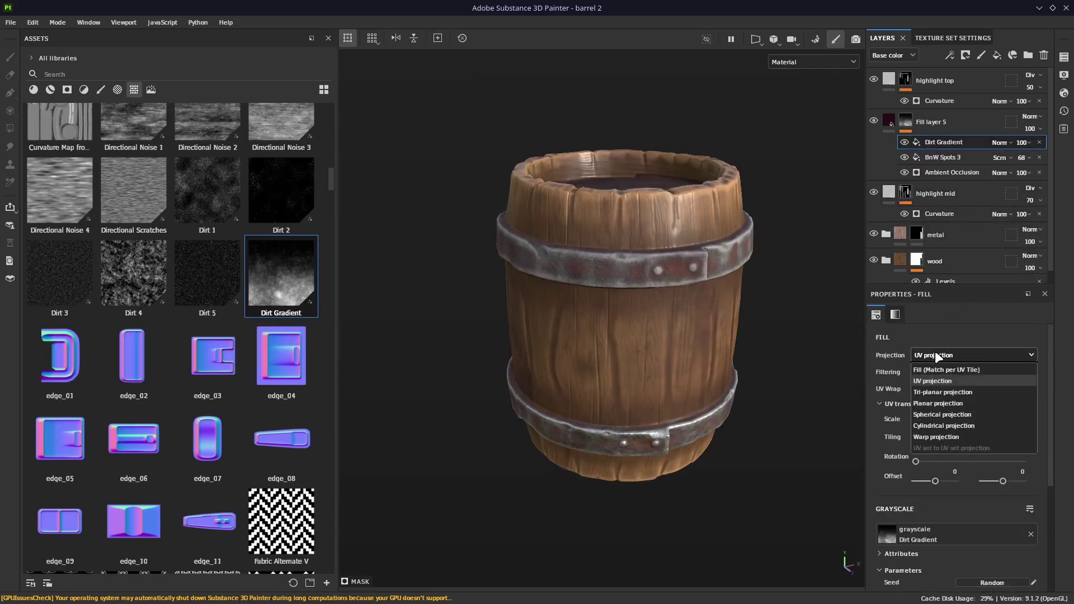
{"action": "left_click", "coordinate": [941, 415]}
{"action": "scroll", "coordinate": [941, 415], "scroll_direction": "down", "scroll_amount": 2}
{"action": "scroll", "coordinate": [940, 416], "scroll_direction": "up", "scroll_amount": 2}
{"action": "key", "text": "ctrl+z"}
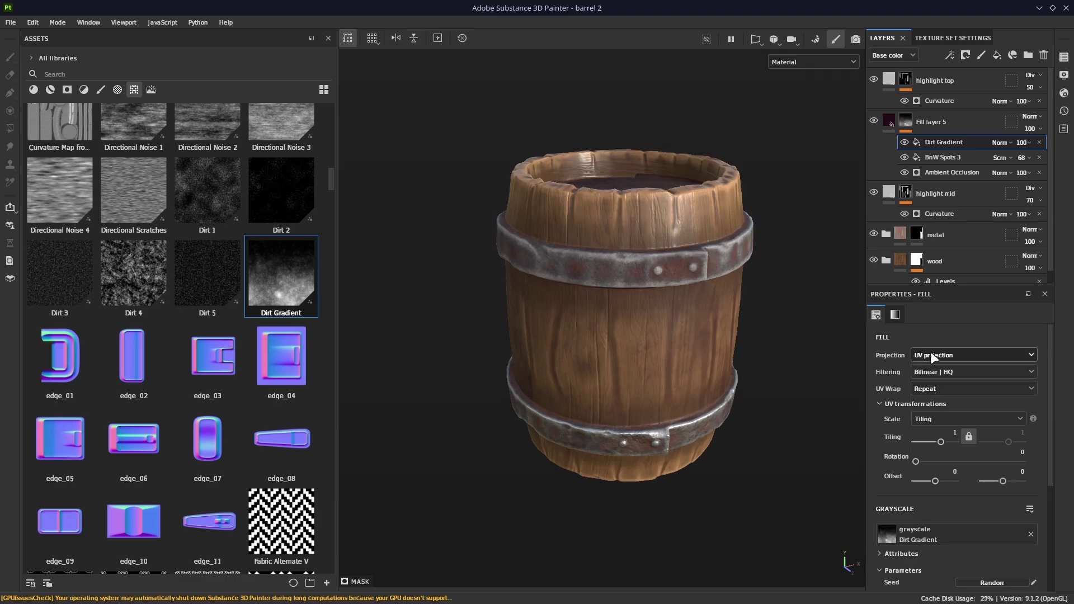
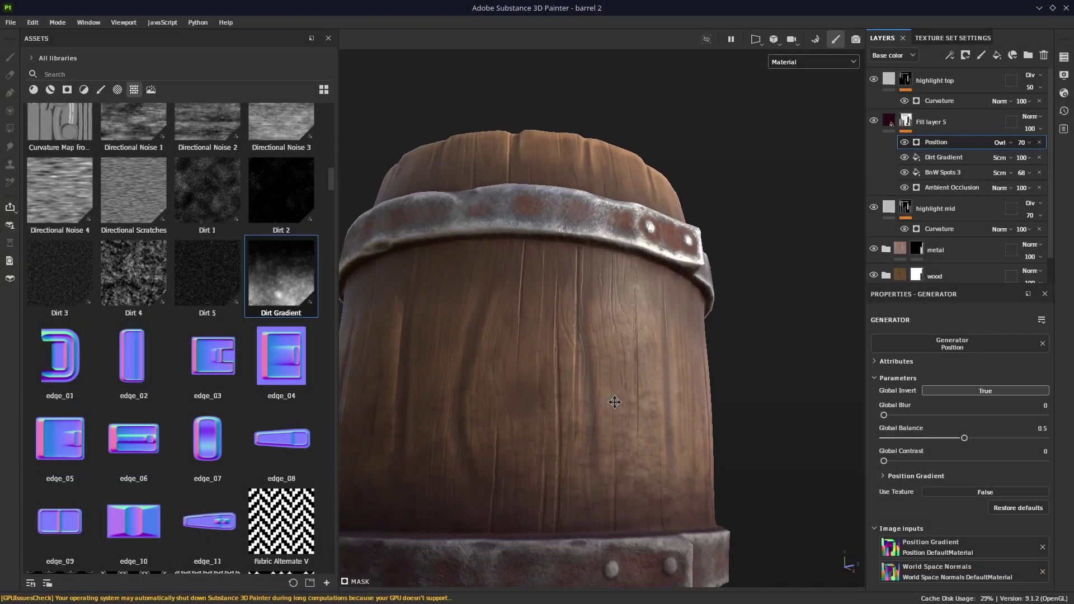
{"action": "scroll", "coordinate": [639, 372], "scroll_direction": "up", "scroll_amount": 3}
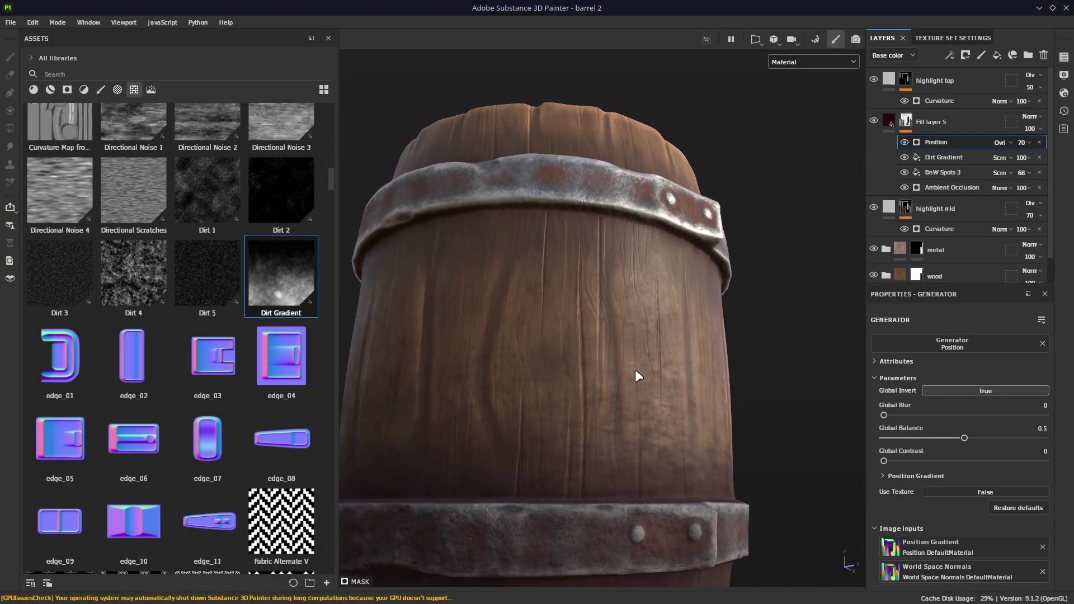
{"action": "left_click_drag", "start_coordinate": [637, 364], "coordinate": [598, 482], "text": "alt"}
{"action": "key", "text": "f"}
{"action": "scroll", "coordinate": [599, 482], "scroll_direction": "down", "scroll_amount": 3}
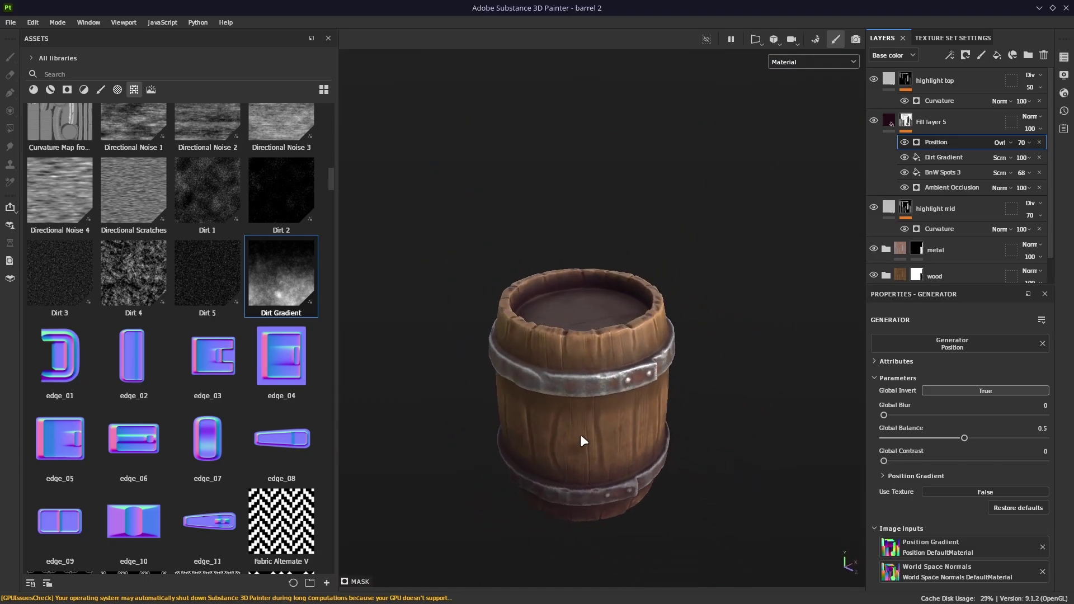
{"action": "left_click_drag", "start_coordinate": [582, 442], "coordinate": [500, 358], "text": "alt"}
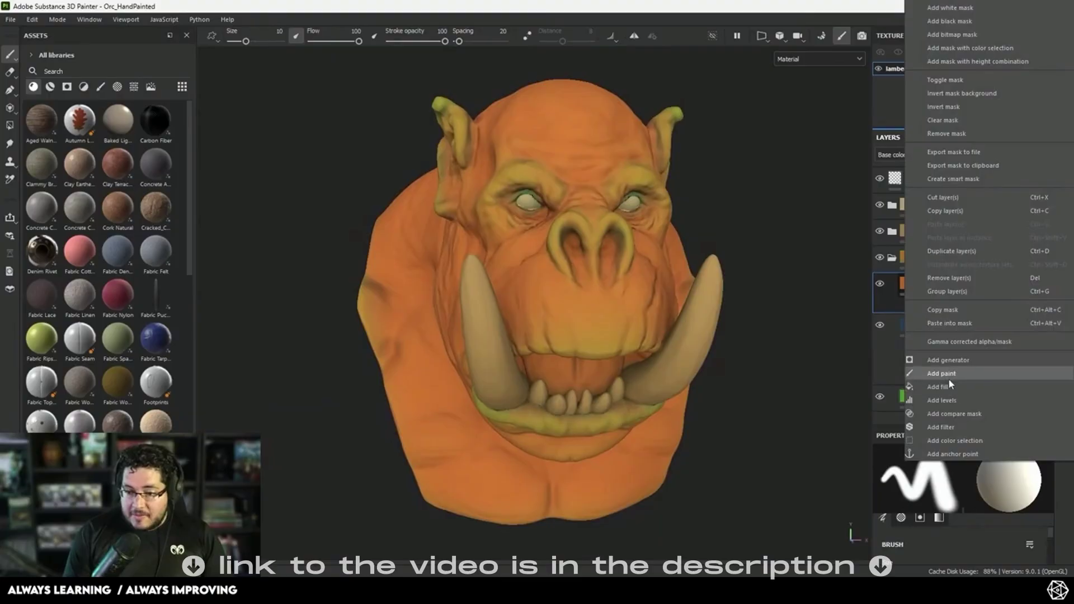
Add a Levels effect to the mask of Fill layer 4 on the orc head and invert it
{"action": "left_click", "coordinate": [948, 401]}
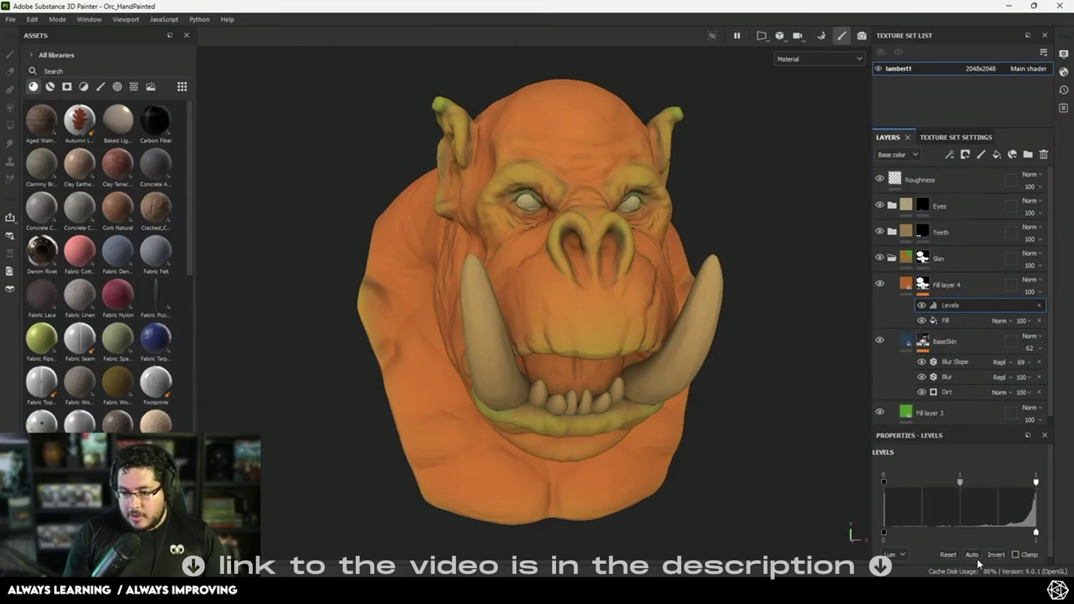
{"action": "scroll", "coordinate": [750, 379], "scroll_direction": "up", "scroll_amount": 2}
{"action": "left_click_drag", "start_coordinate": [750, 379], "coordinate": [778, 347], "text": "alt"}
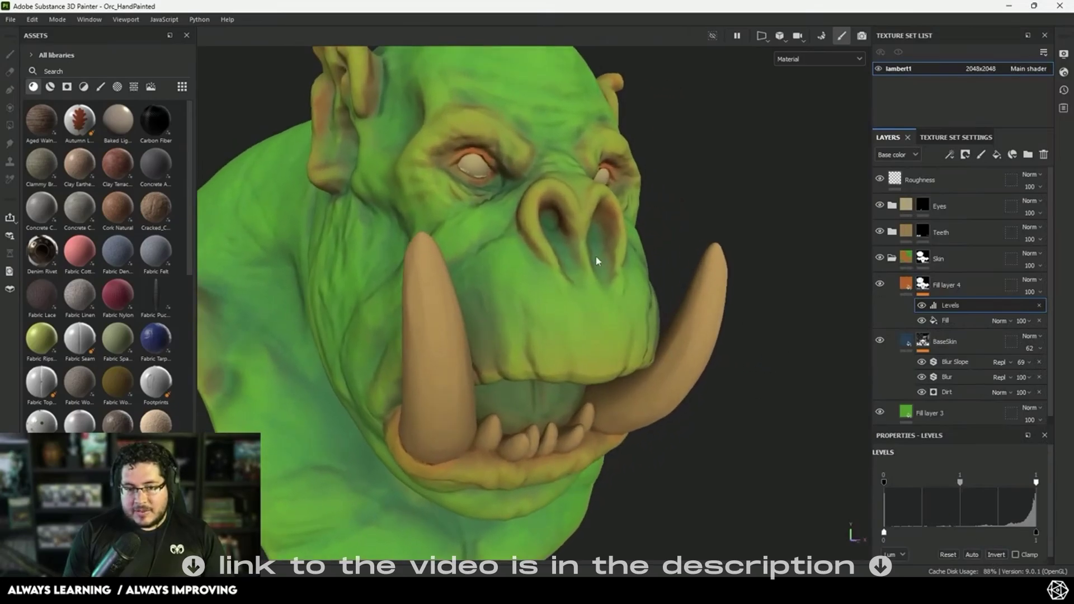
{"action": "scroll", "coordinate": [597, 259], "scroll_direction": "up", "scroll_amount": 3}
{"action": "left_click_drag", "start_coordinate": [677, 353], "coordinate": [708, 366], "text": "alt"}
{"action": "scroll", "coordinate": [559, 312], "scroll_direction": "down", "scroll_amount": 5}
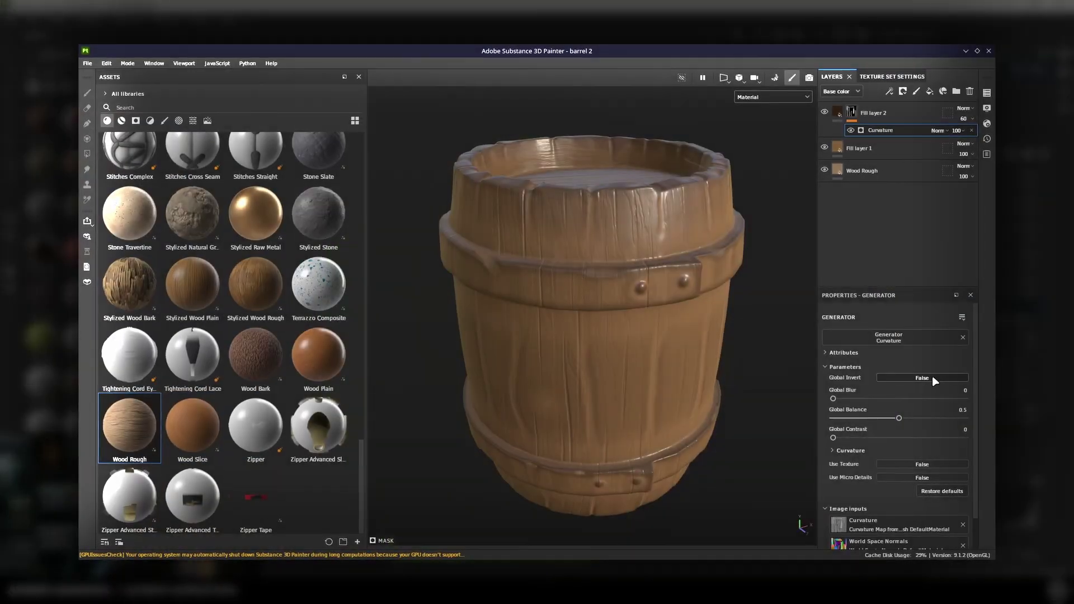
Turn on Global Invert in Fill layer 2's Curvature generator and set Global Blur to 0.66 and Global Balance to 0.67
{"action": "left_click", "coordinate": [967, 391]}
{"action": "type", "text": ".66"}
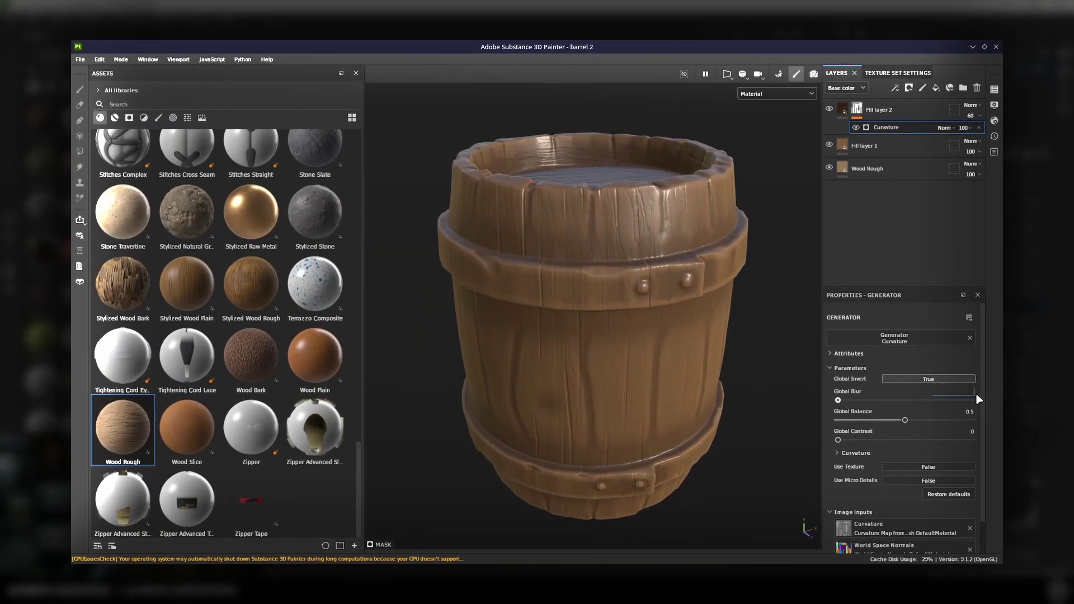
{"action": "left_click", "coordinate": [969, 420]}
{"action": "left_click", "coordinate": [971, 413]}
{"action": "type", "text": ".7"}
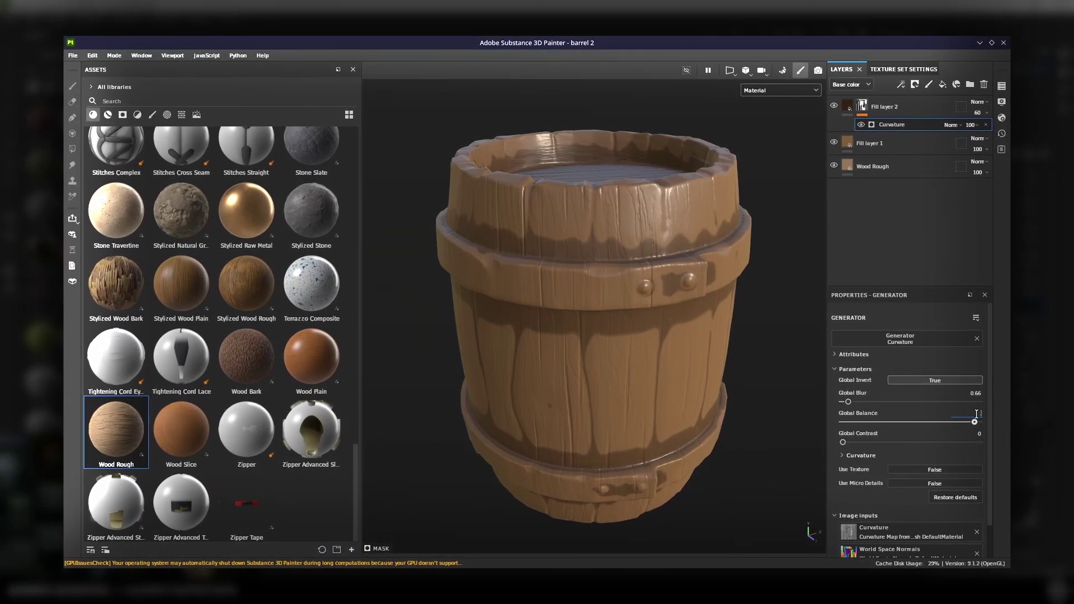
{"action": "type", "text": "0.67"}
{"action": "key", "text": "Return"}
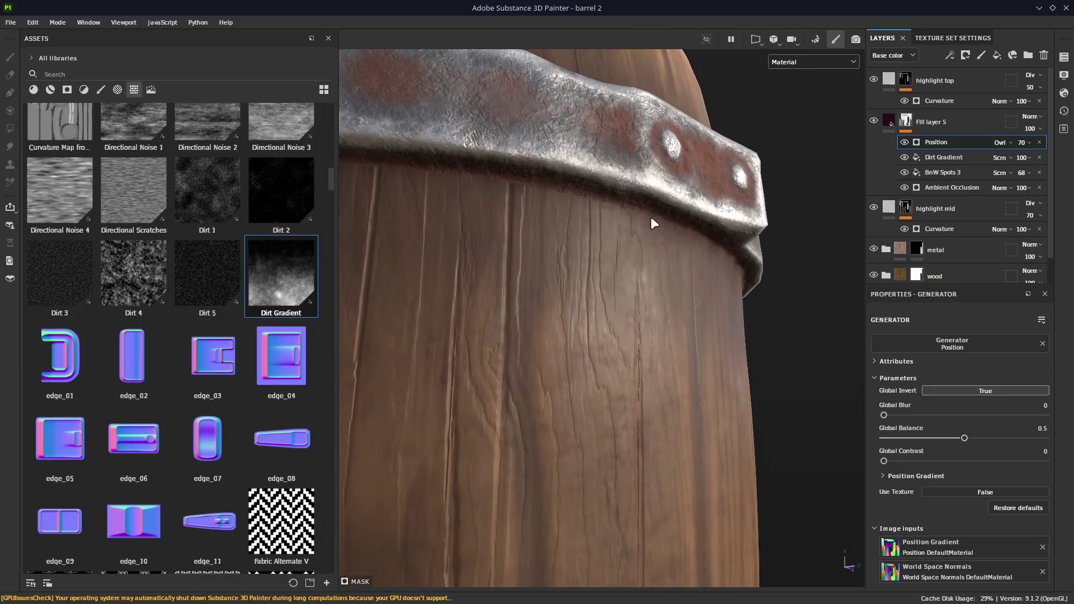
Examine the textured barrel's wood grain and metal bands up close, and the whole barrel from several angles
{"action": "middle_click_drag", "start_coordinate": [655, 271], "coordinate": [674, 252], "text": "alt"}
{"action": "middle_click_drag", "start_coordinate": [590, 384], "coordinate": [676, 190], "text": "alt"}
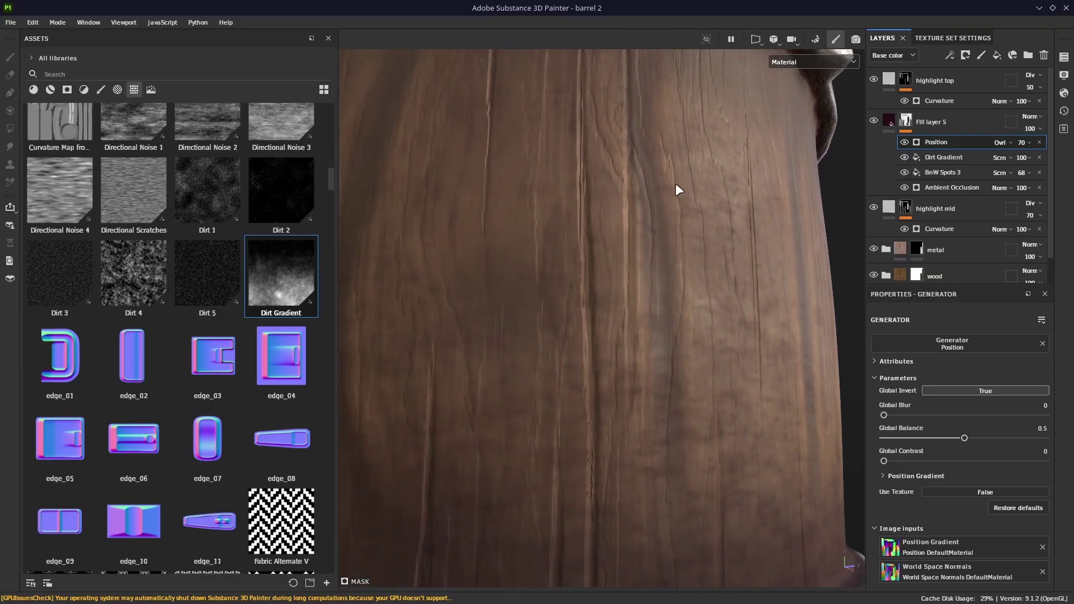
{"action": "left_click_drag", "start_coordinate": [676, 190], "coordinate": [619, 328], "text": "alt"}
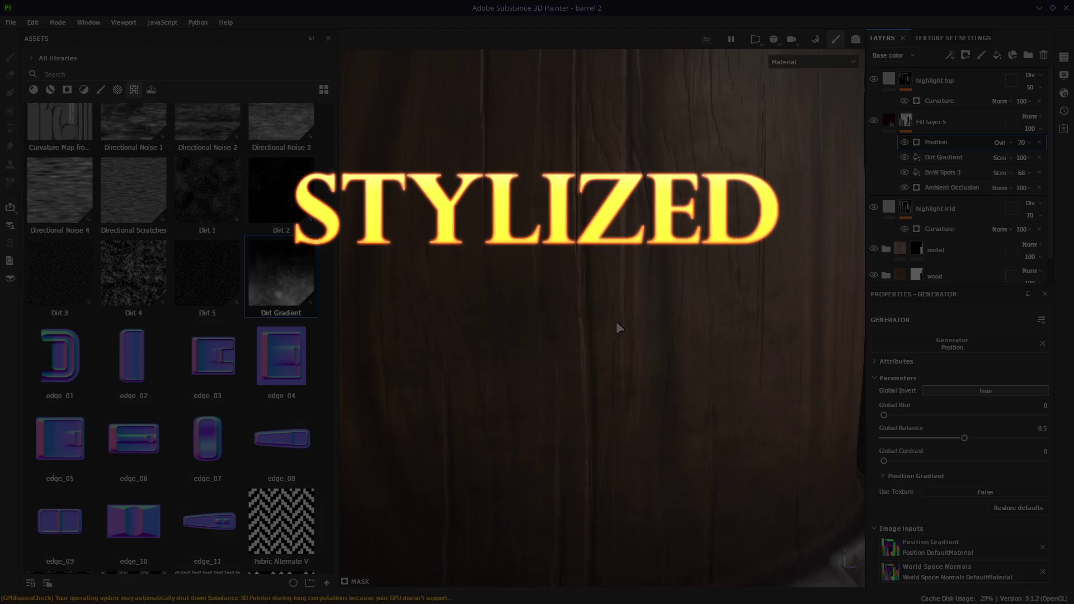
{"action": "scroll", "coordinate": [614, 346], "scroll_direction": "down", "scroll_amount": 5}
{"action": "right_click_drag", "start_coordinate": [614, 346], "coordinate": [585, 355], "text": "alt"}
{"action": "left_click_drag", "start_coordinate": [586, 354], "coordinate": [610, 360], "text": "alt"}
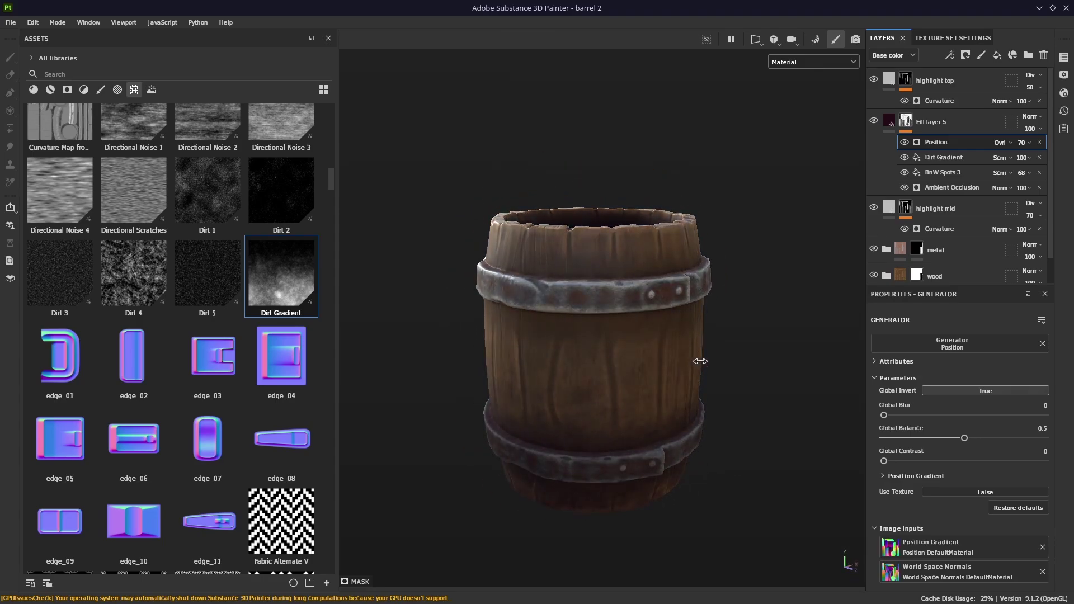
{"action": "left_click_drag", "start_coordinate": [592, 381], "coordinate": [582, 364], "text": "alt"}
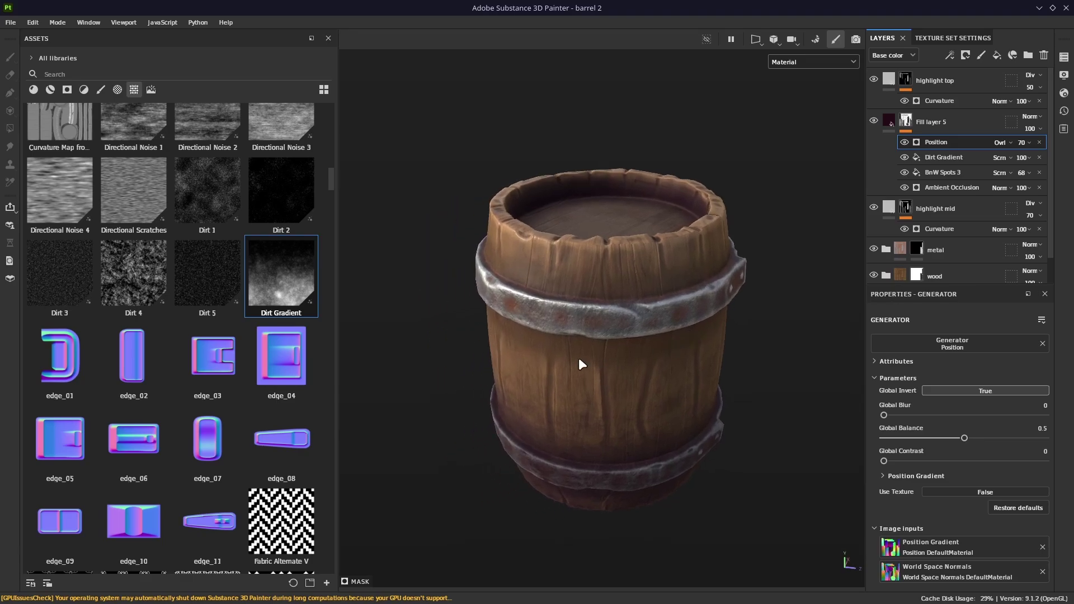
{"action": "left_click_drag", "start_coordinate": [659, 303], "coordinate": [569, 358], "text": "alt"}
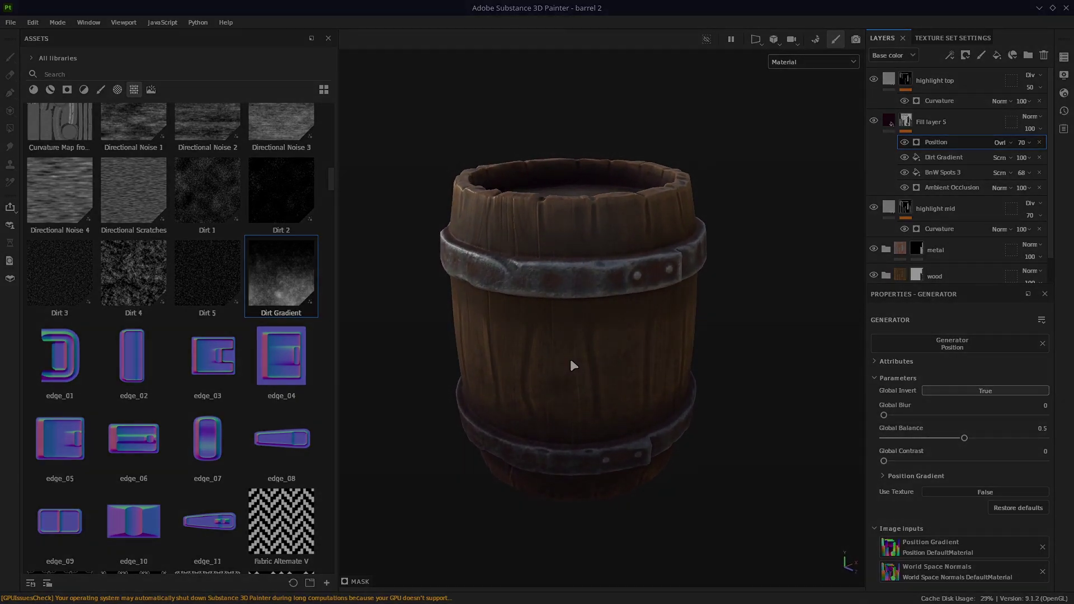